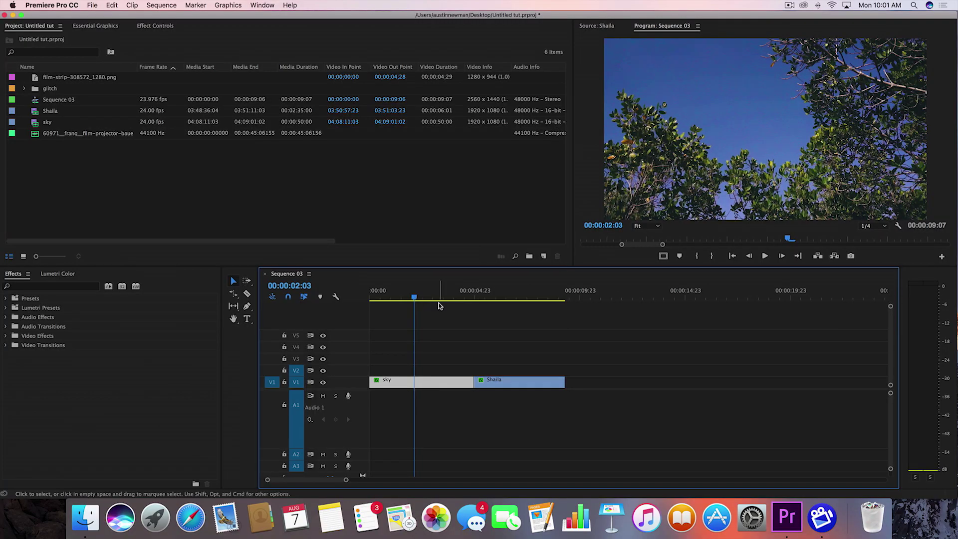
Step: Preview the sky and Shaila clips around their cut
left_click(503, 306)
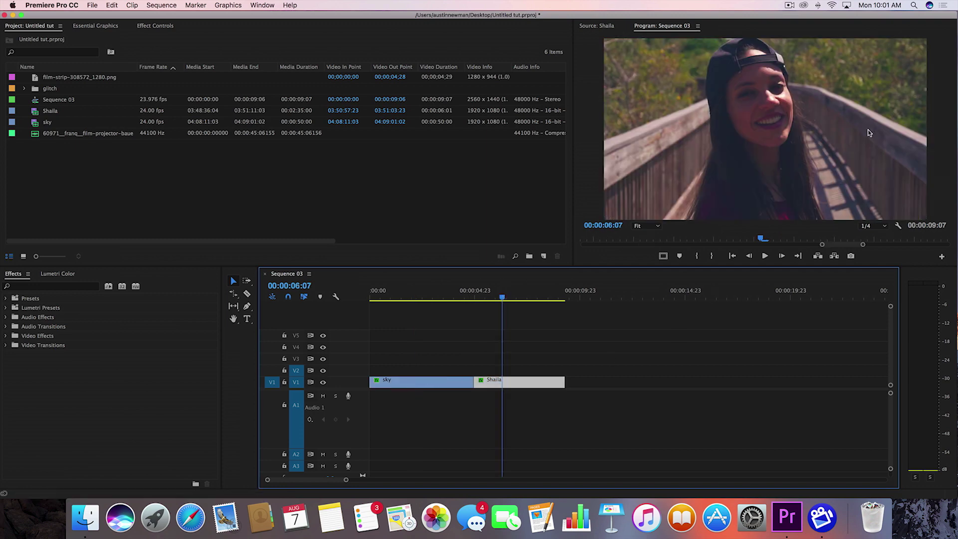
left_click(425, 302)
key("space")
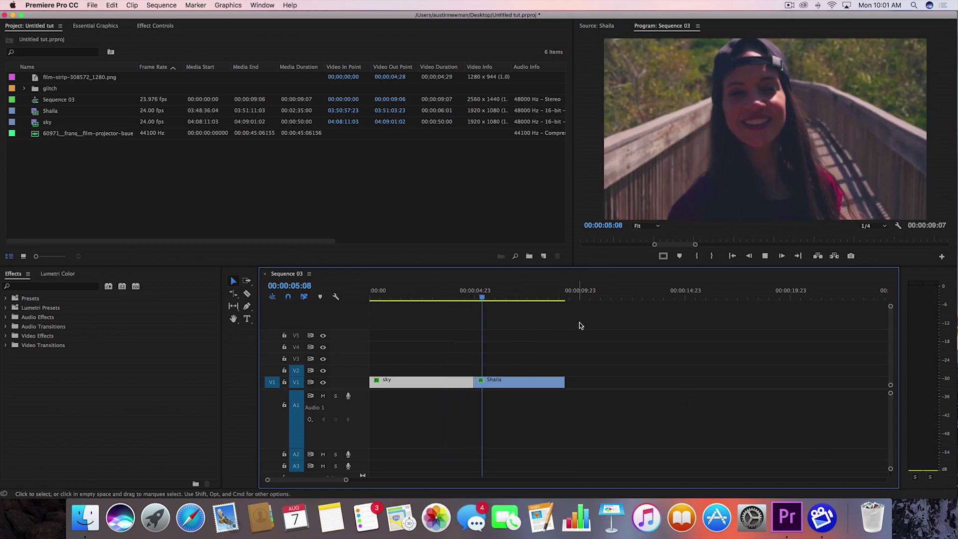
key("space")
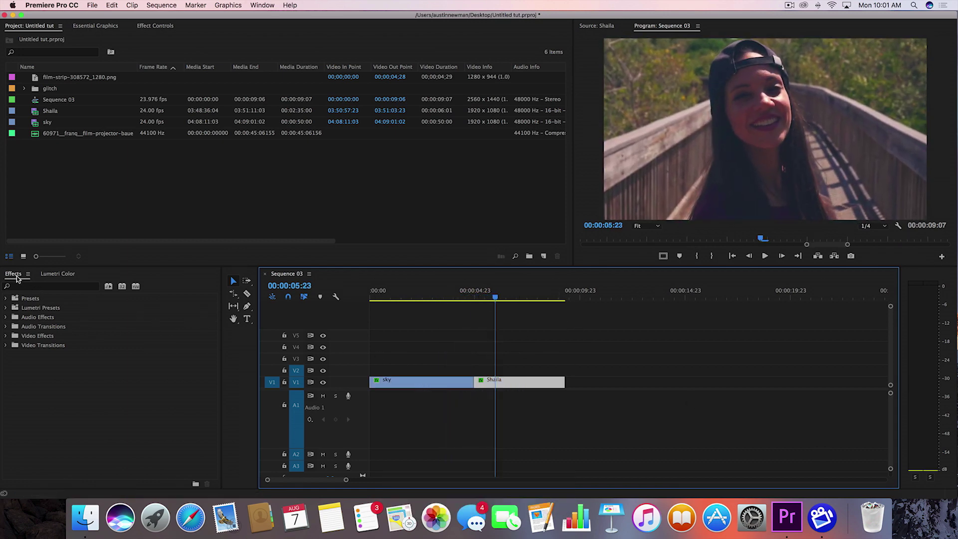
Step: Apply a Cross Dissolve from the Effects search 'cross' to the sky/Shaila cut
left_click(47, 286)
type("cross")
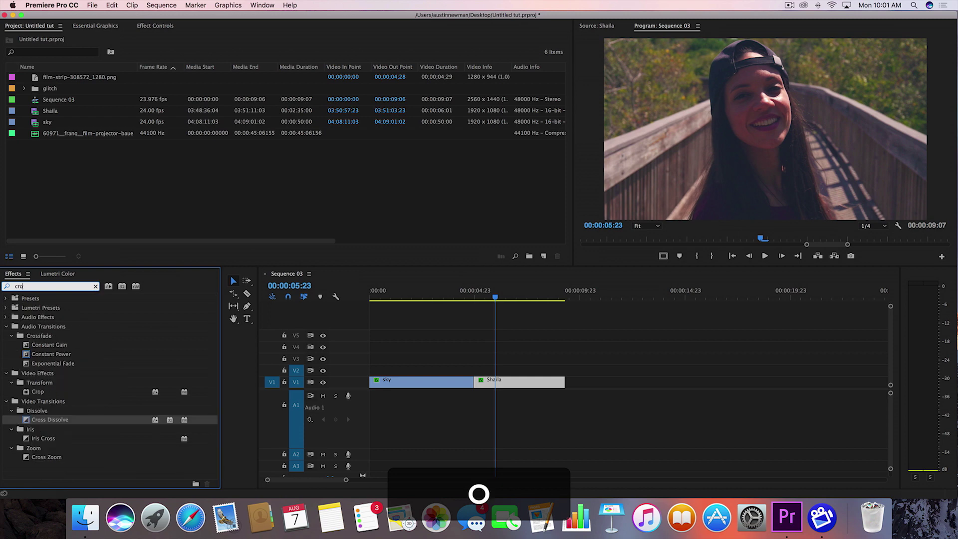
left_click_drag(35, 400, 478, 384)
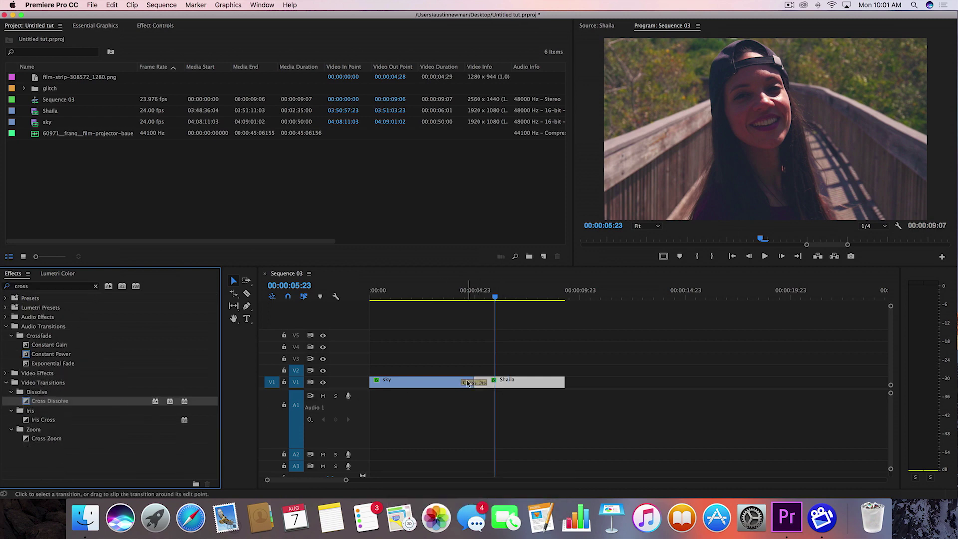
Step: Trim the Cross Dissolve from its left edge to about 8 frames and play it back
left_click(471, 293)
key("=")
left_click_drag(580, 383, 626, 381)
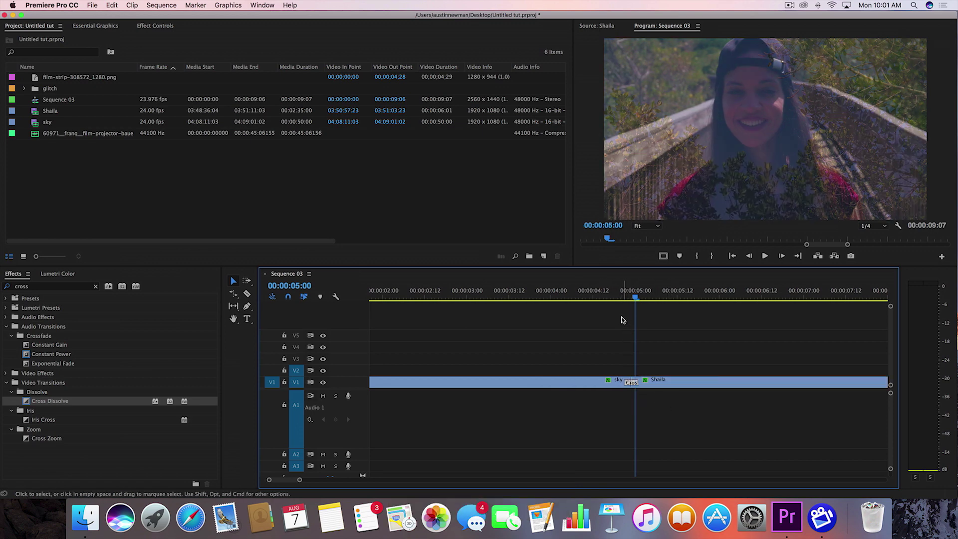
key("space")
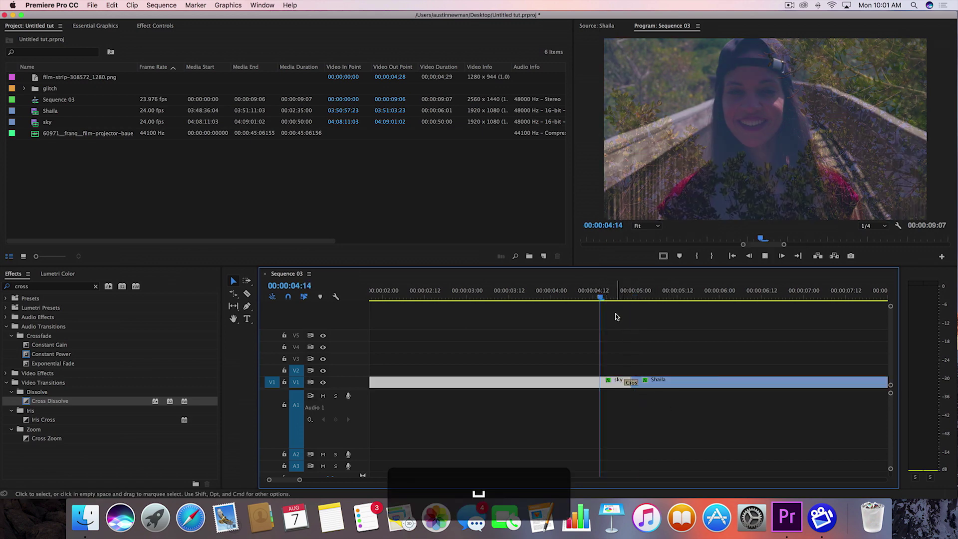
key("space")
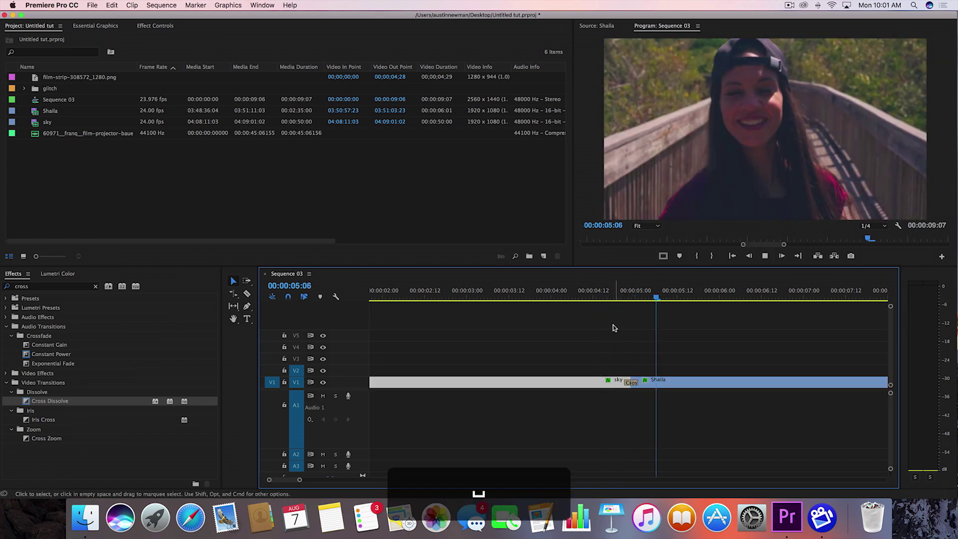
key("minus")
key("minus")
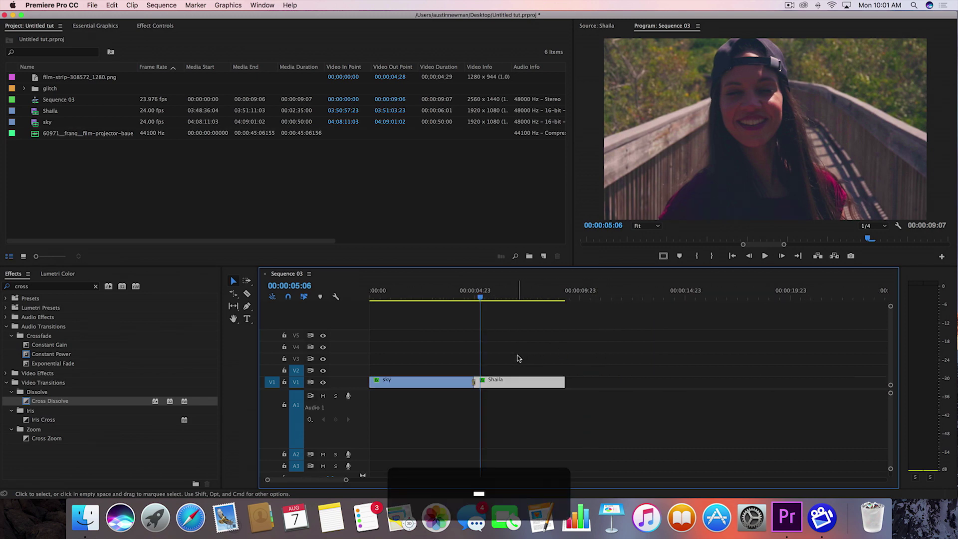
Step: Create a new Adjustment Layer in the Project panel with the default video settings
left_click(63, 46)
right_click(183, 190)
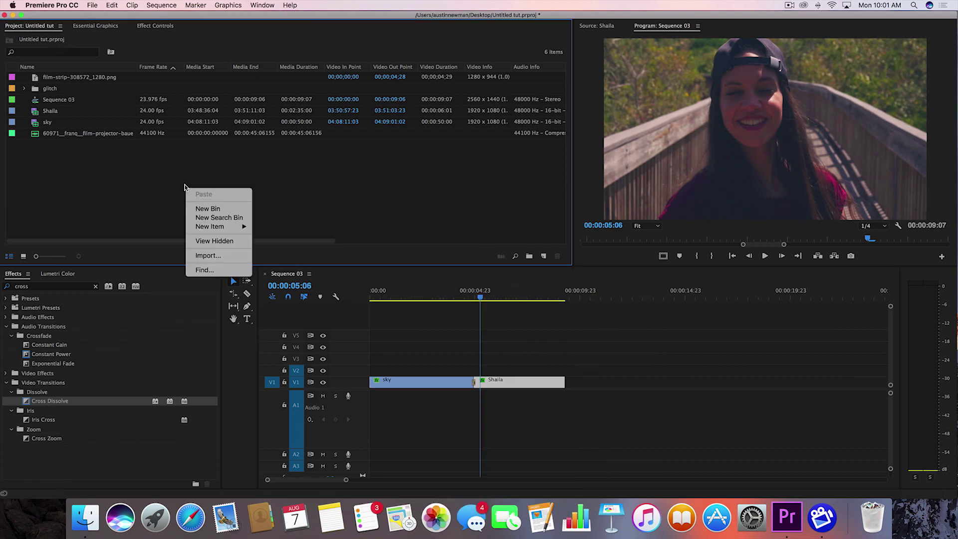
mouse_move(222, 226)
left_click(309, 245)
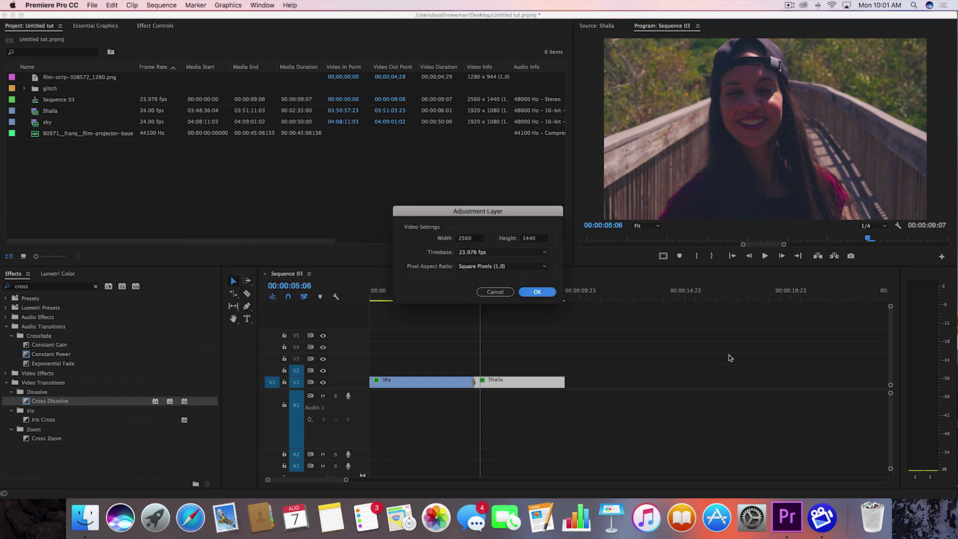
left_click(539, 294)
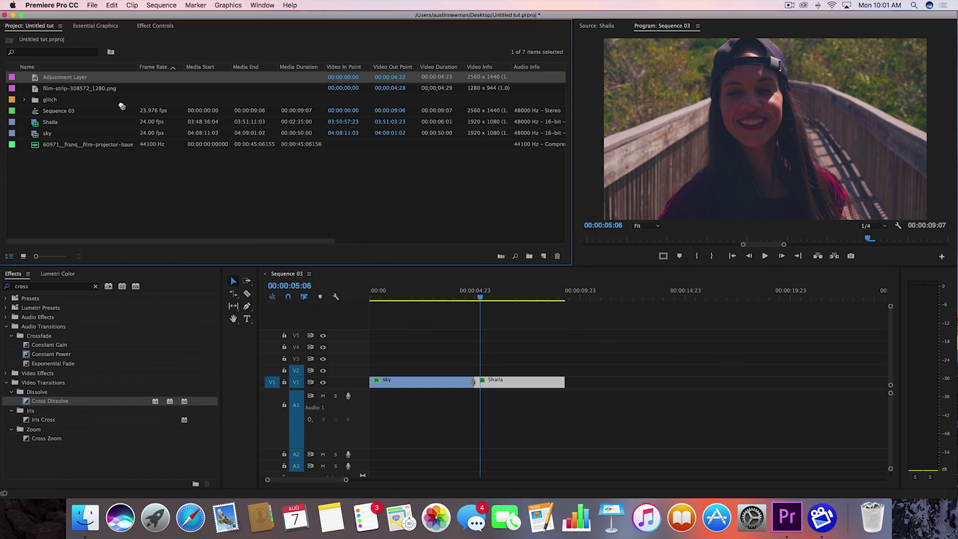
Step: Place the Adjustment Layer on V2 over the sky/Shaila cut, with the playhead near 00:00:04:22
left_click_drag(293, 170, 424, 369)
left_click(474, 297)
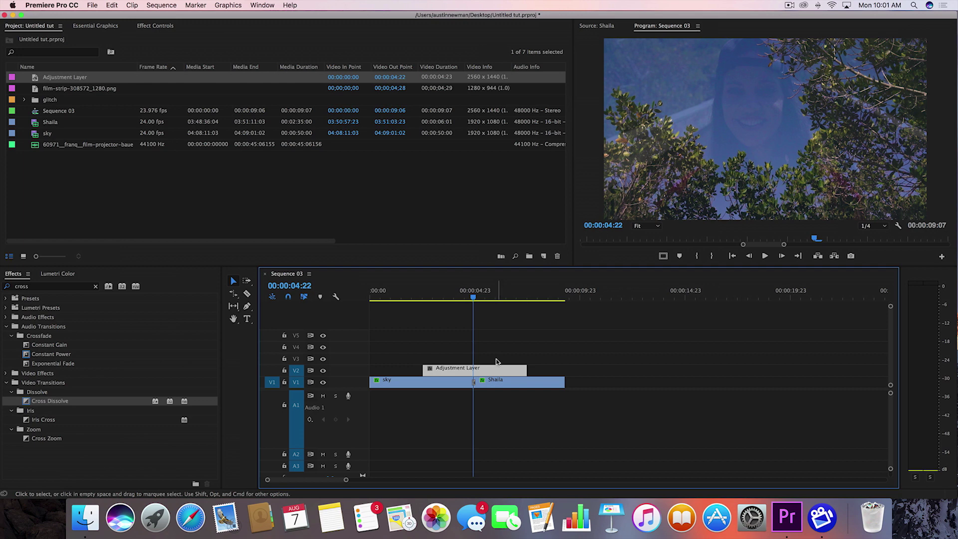
key("equal")
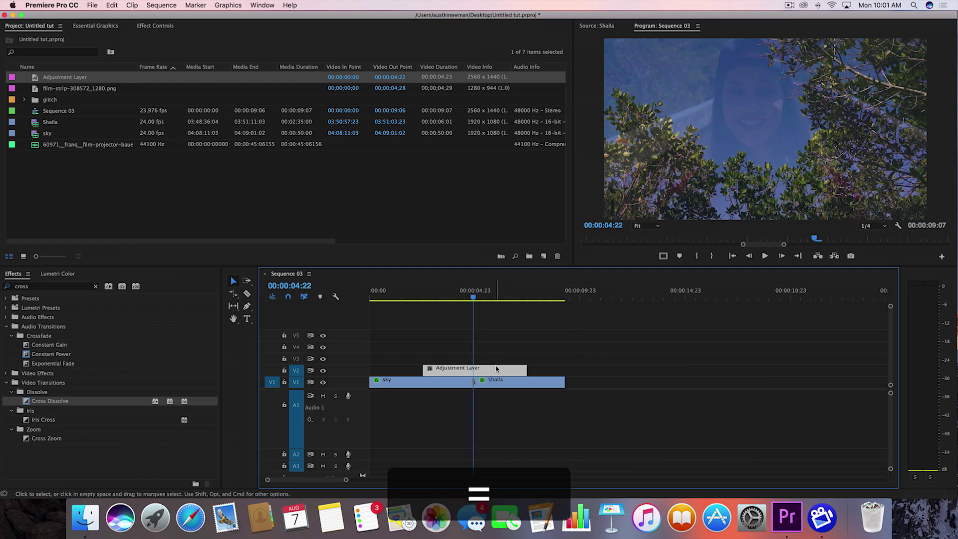
key("Right")
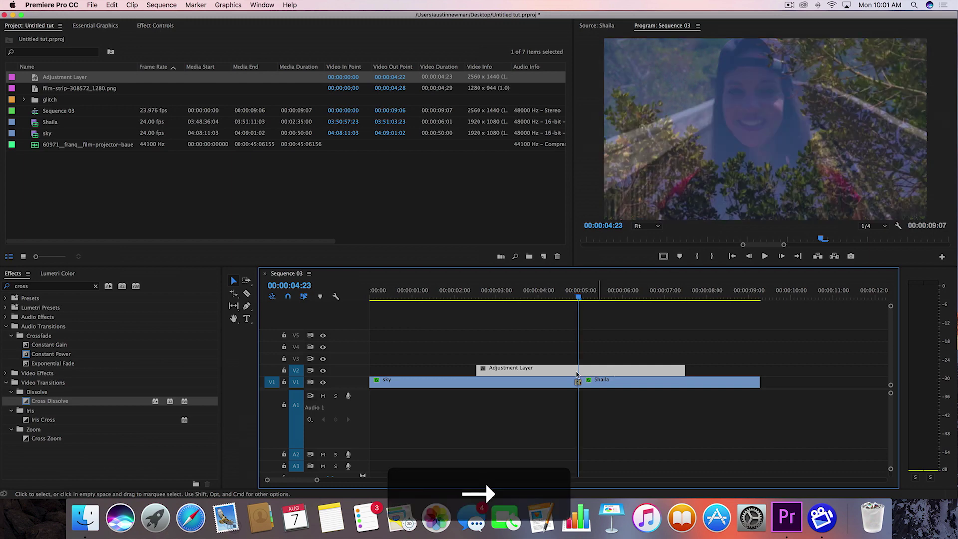
Step: Apply the Offset effect to the Adjustment Layer
left_click(96, 286)
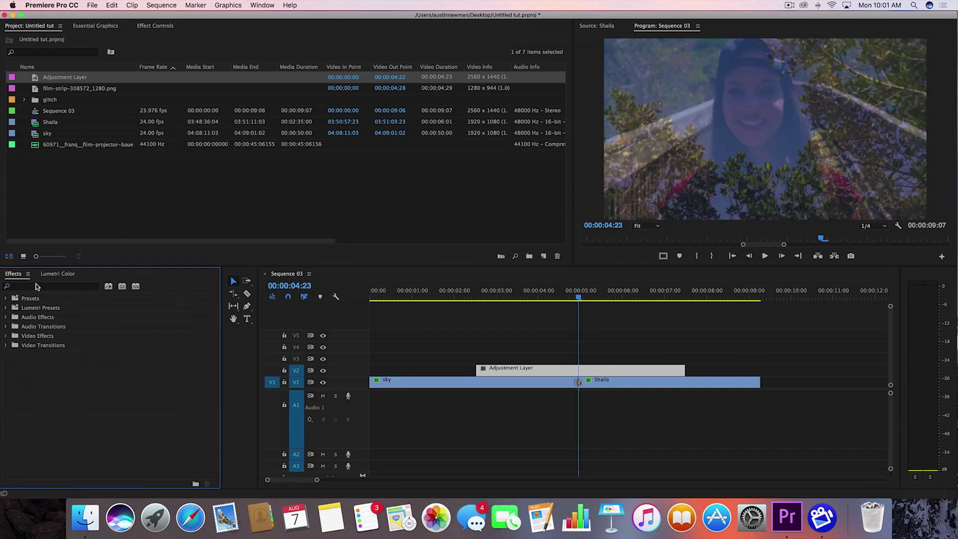
left_click(45, 288)
type("offse")
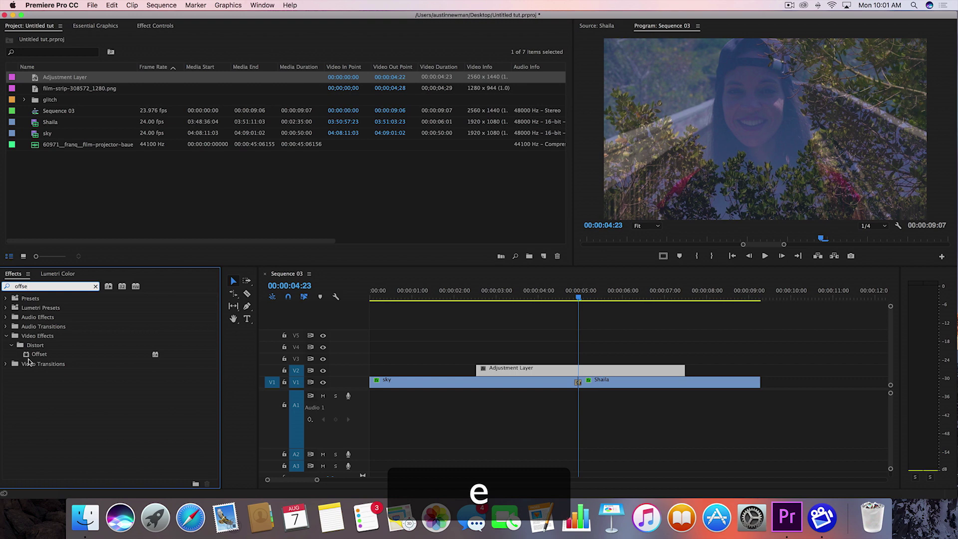
left_click_drag(30, 354, 598, 376)
Step: Set a Shift Center To keyframe (1280, 720) at the layer start, then go to its end at 07:12
left_click(732, 256)
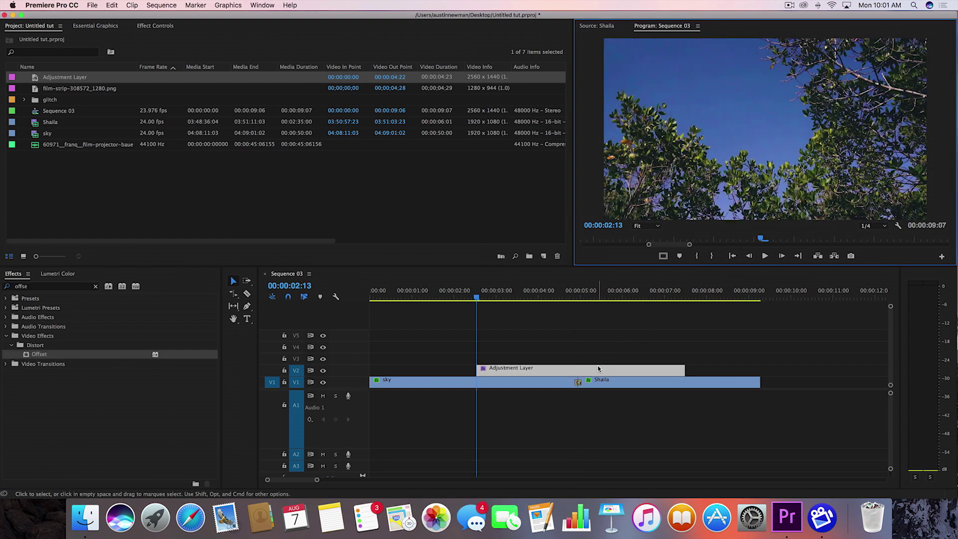
left_click(154, 26)
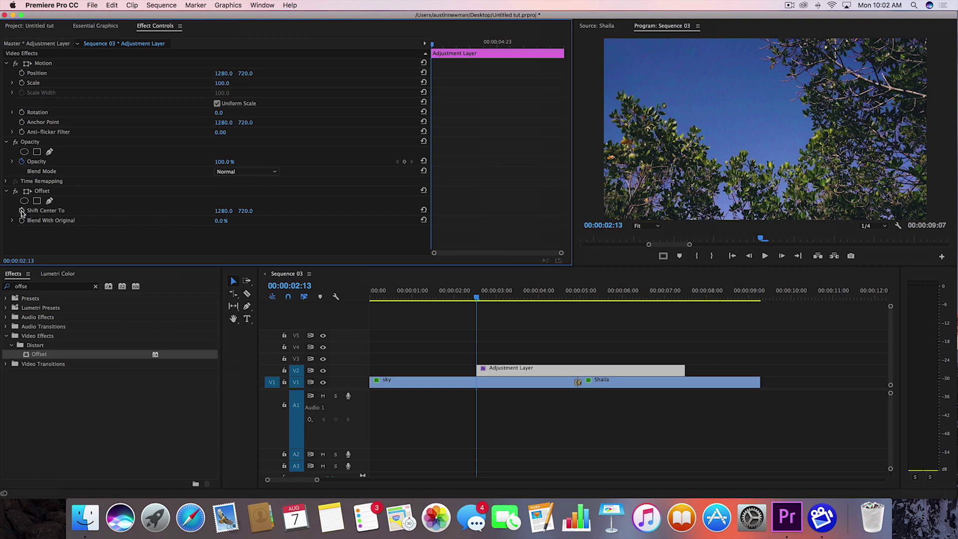
left_click(21, 211)
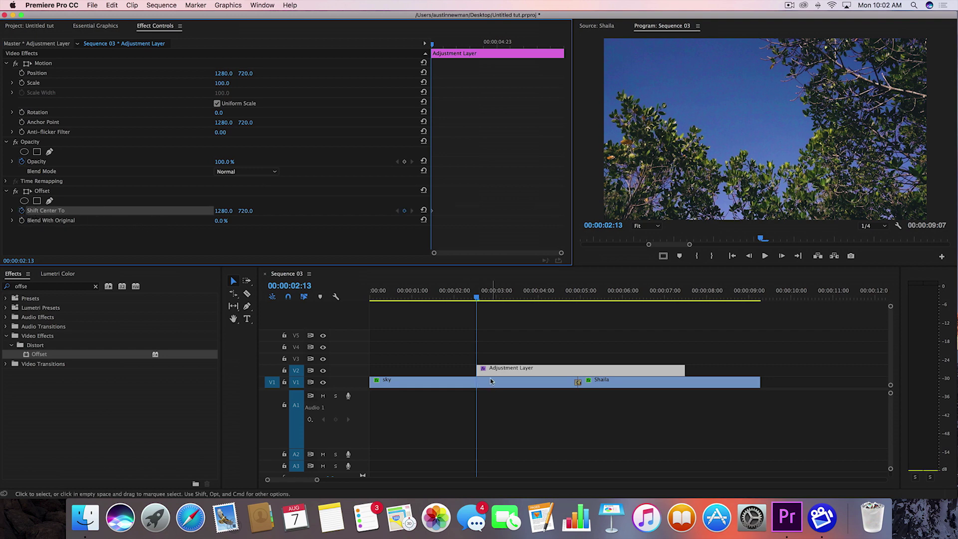
left_click(798, 257)
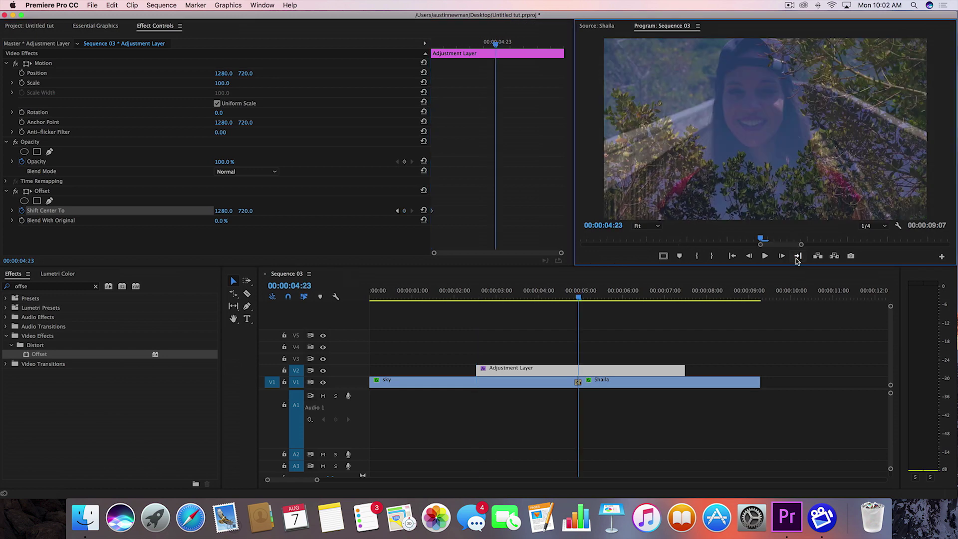
left_click(799, 258)
left_click(619, 372)
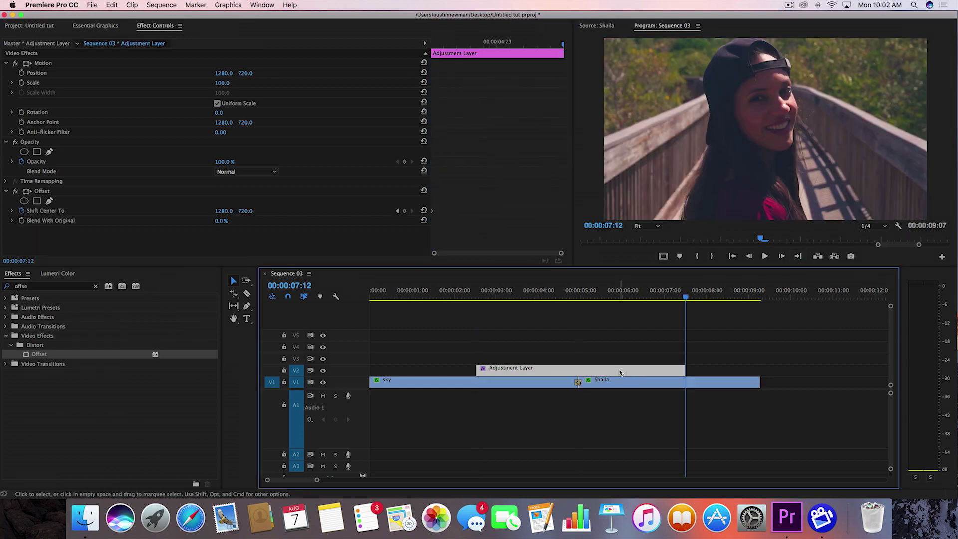
Step: Set the ending Shift Center To Y to 16247 and trim the Adjustment Layer to the playhead
left_click(245, 211)
type("16")
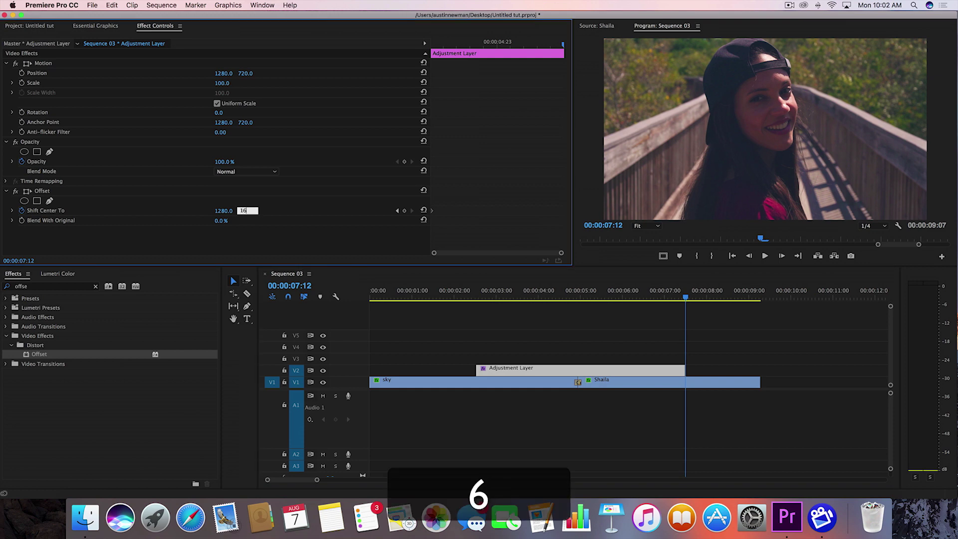
type("247")
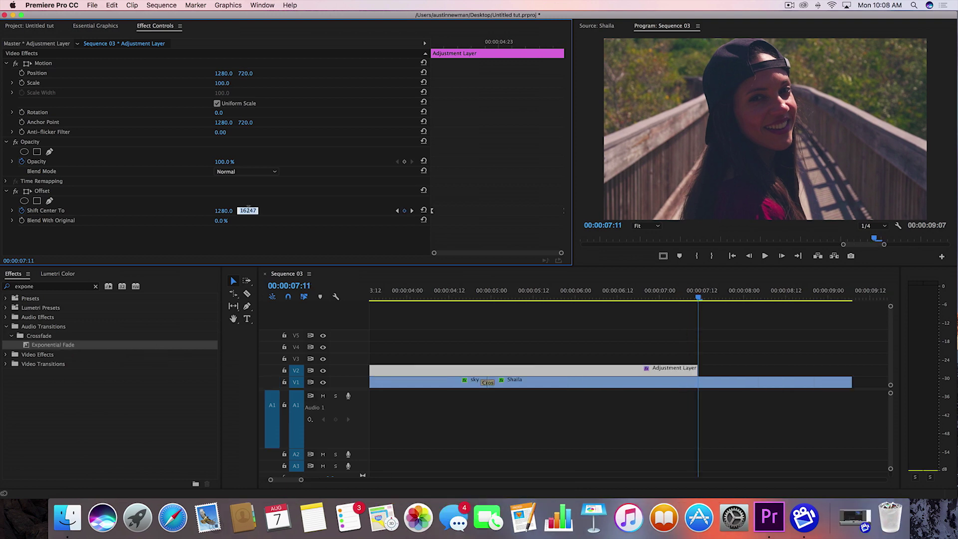
key("Return")
left_click_drag(694, 370, 715, 370)
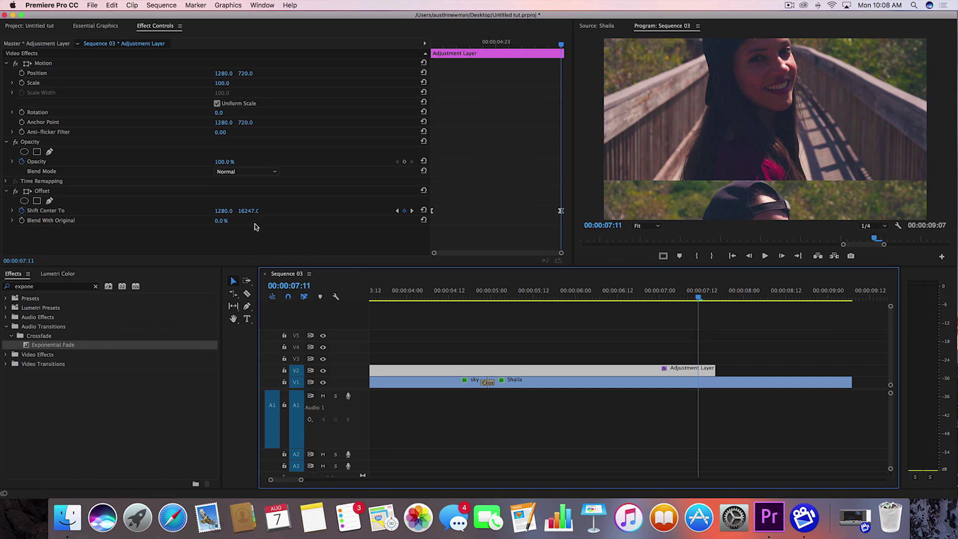
left_click_drag(248, 211, 349, 211)
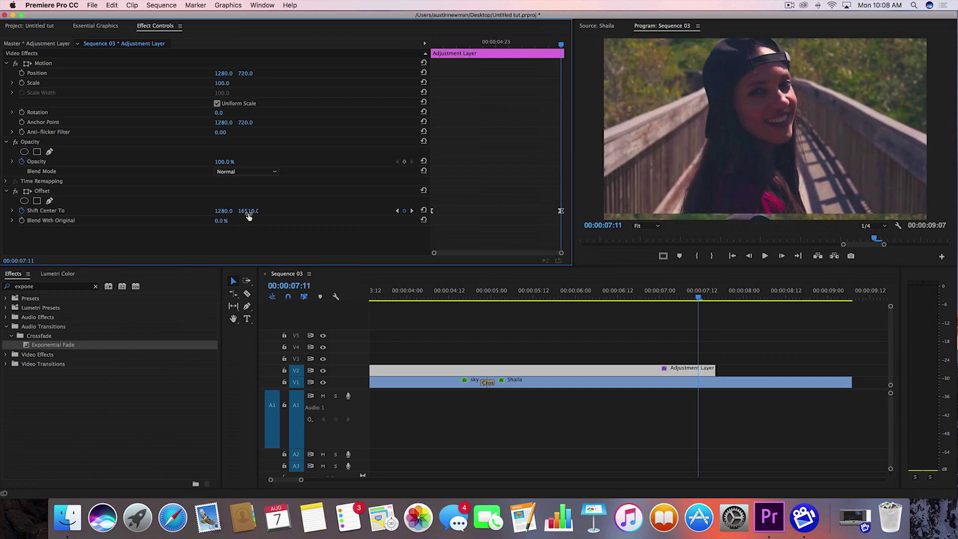
mouse_move(248, 211)
left_mouse_down()
mouse_move(257, 213)
mouse_move(244, 214)
left_mouse_up()
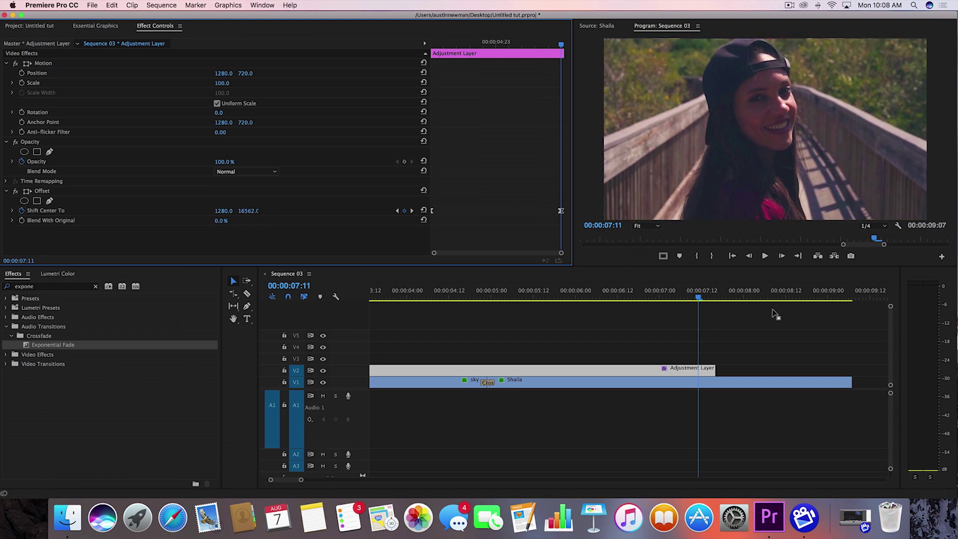
left_click_drag(715, 370, 697, 369)
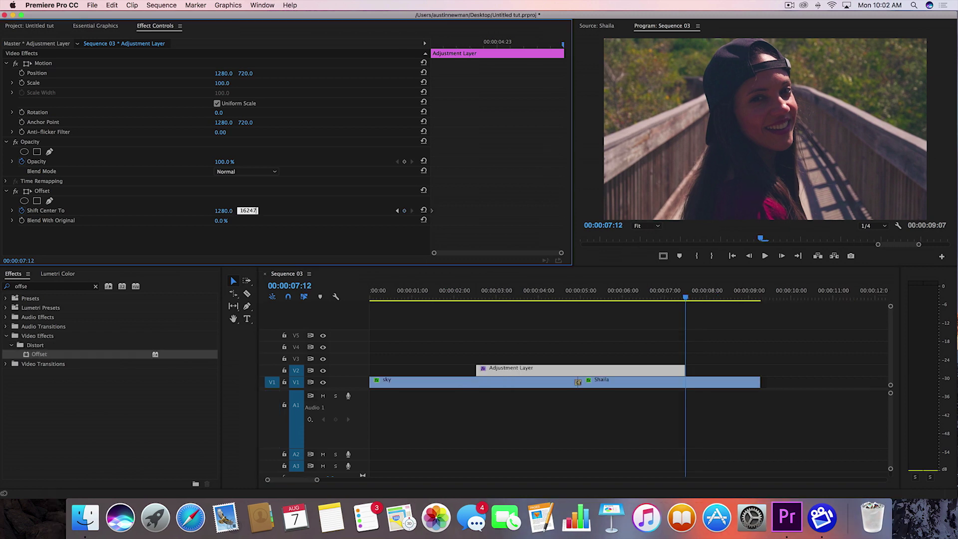
Step: Confirm Shift Center To 1280, 16247, then make the last keyframe Ease In and the first Ease Out
key("Return")
right_click(563, 214)
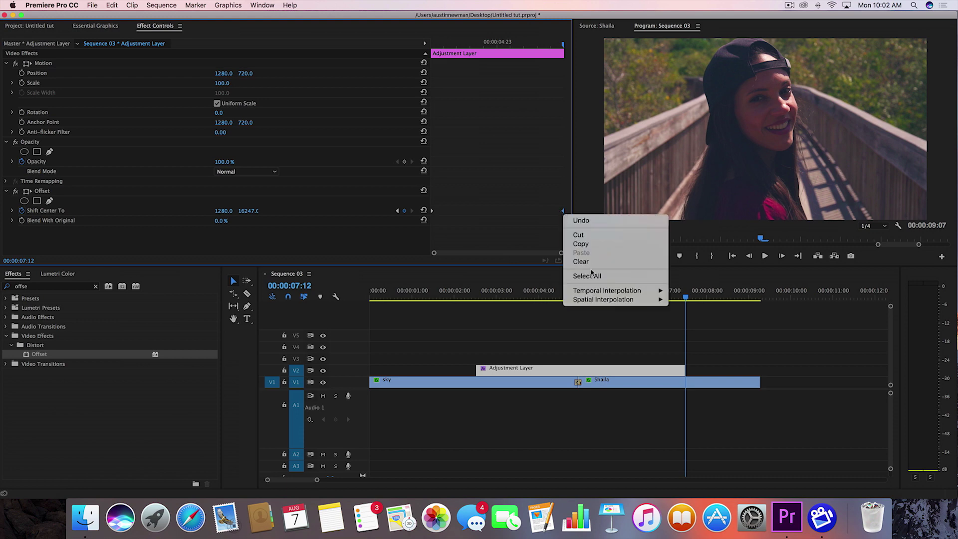
mouse_move(597, 294)
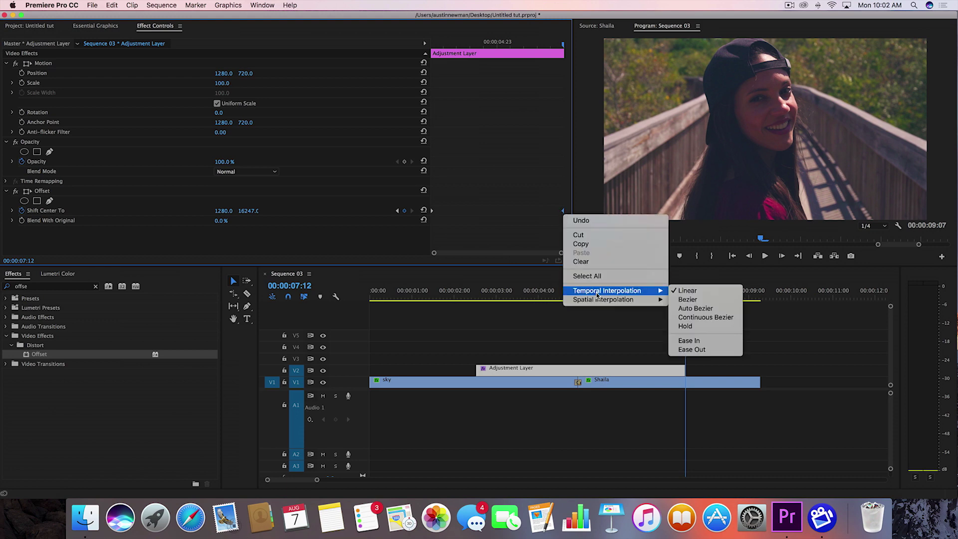
left_click(702, 343)
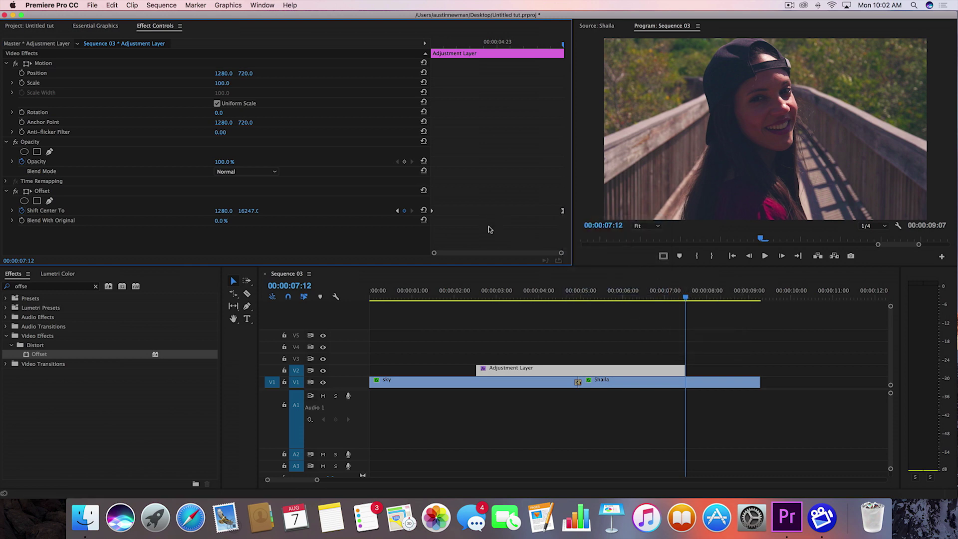
right_click(432, 214)
mouse_move(475, 296)
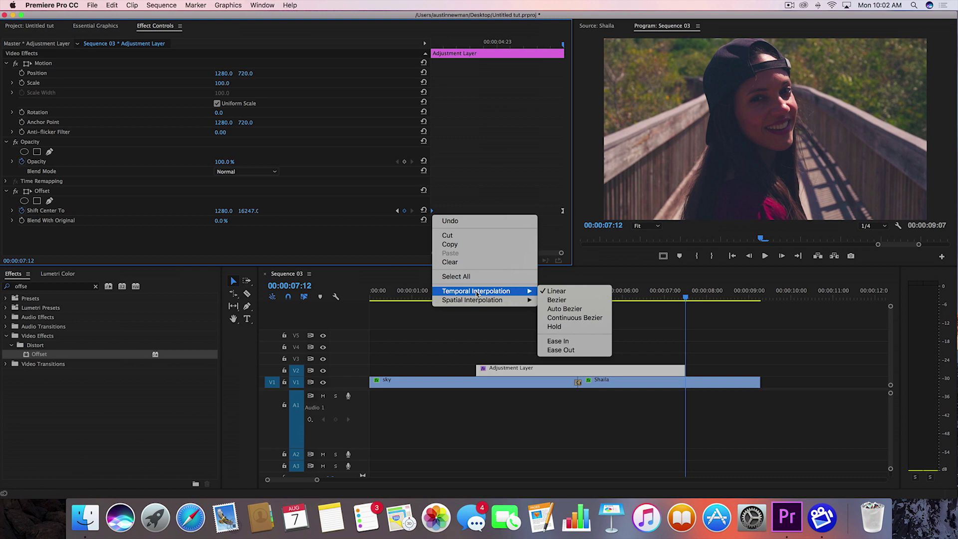
left_click(561, 350)
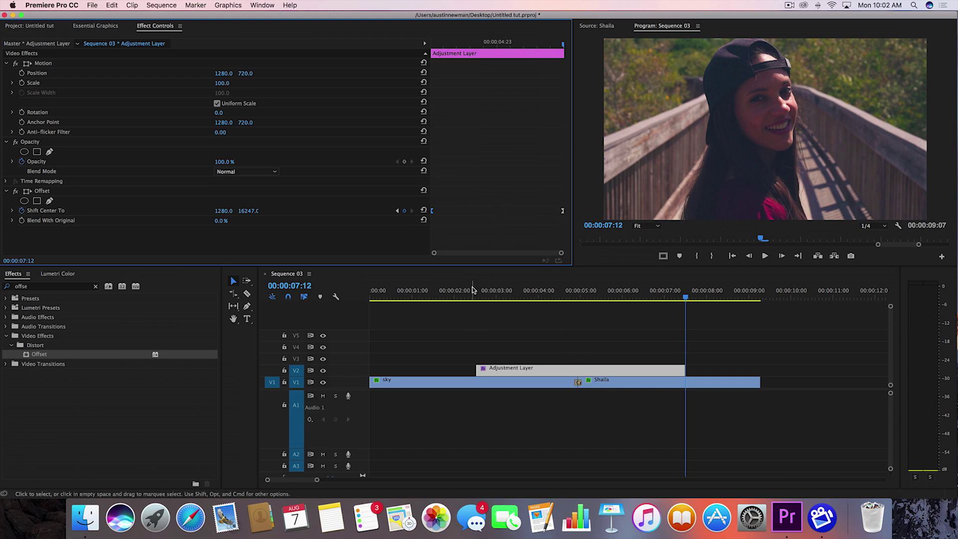
Step: Play back the rolling transition and reselect the Adjustment Layer at 00:00:04:23
left_click(470, 319)
key("space")
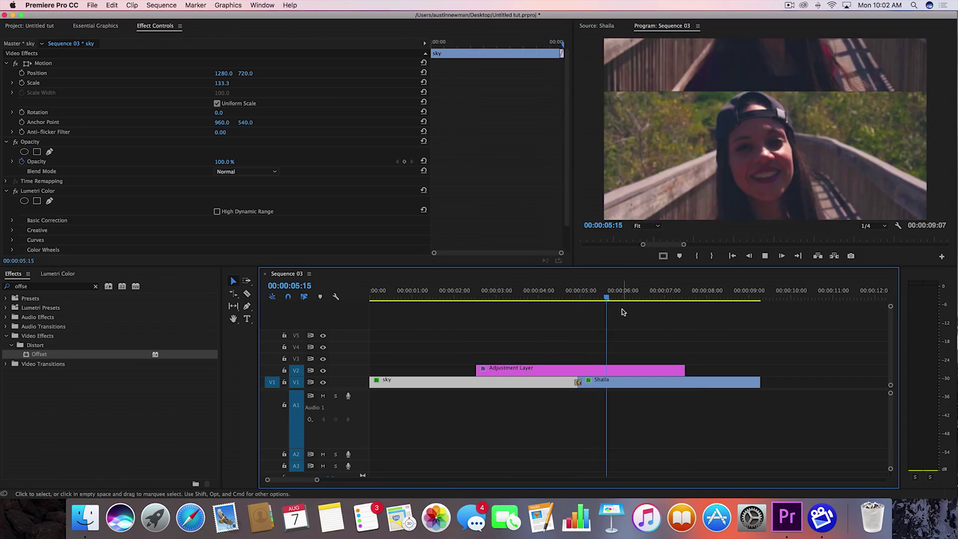
key("space")
left_click(565, 298)
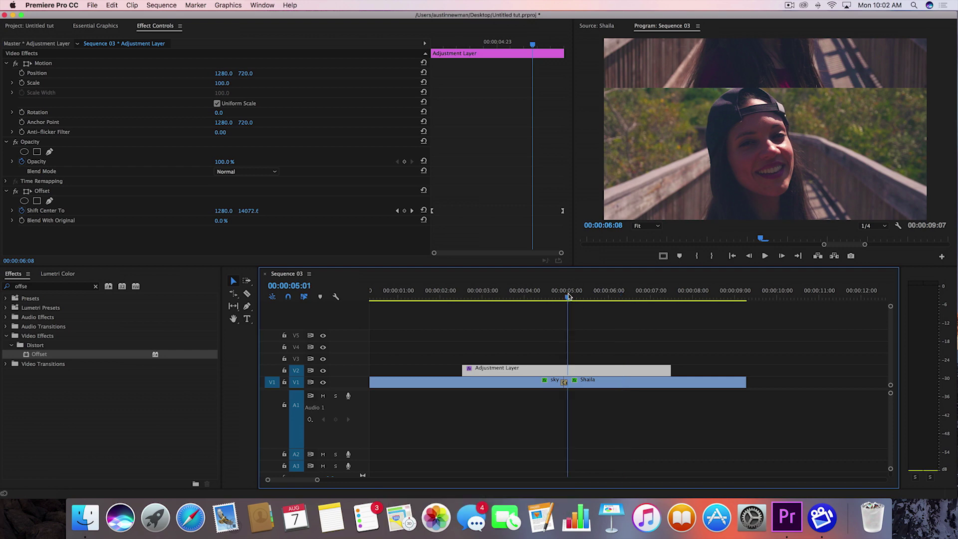
left_click(600, 342)
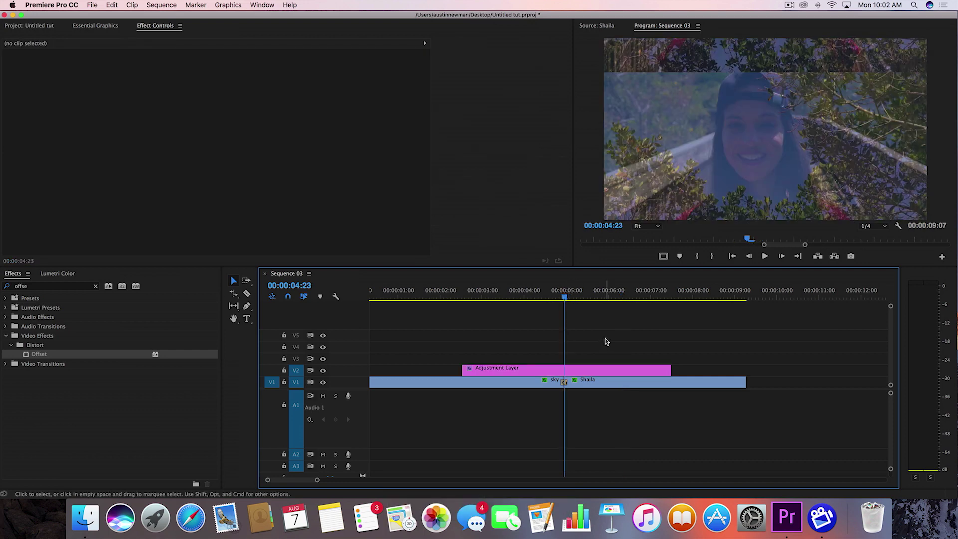
left_click(573, 368)
Step: Apply Directional Blur, found by searching 'direct', to the Adjustment Layer
left_click(96, 286)
type("direct")
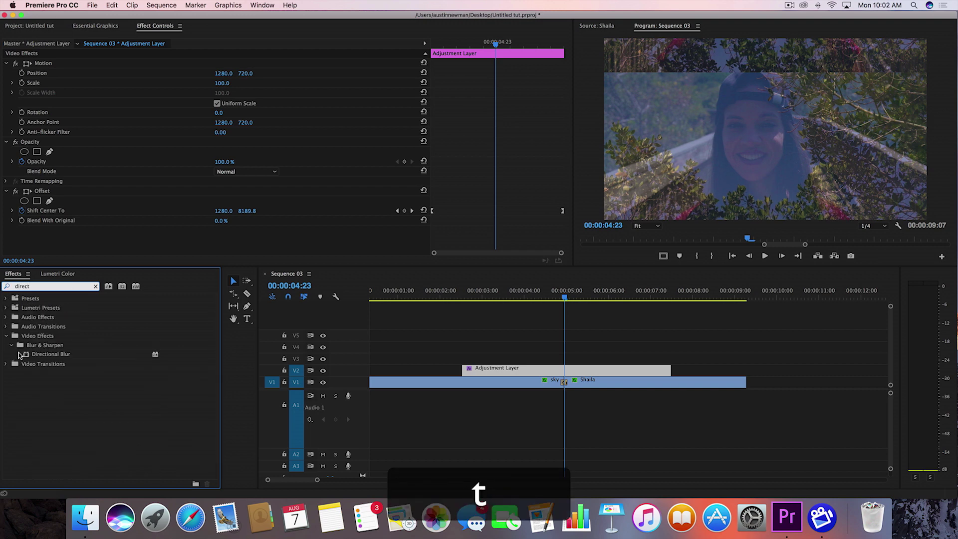
left_click_drag(19, 355, 587, 374)
Step: Keyframe Blur Length at 0 at the layer start and 10 mid-transition
scroll(100, 197, "down", 1)
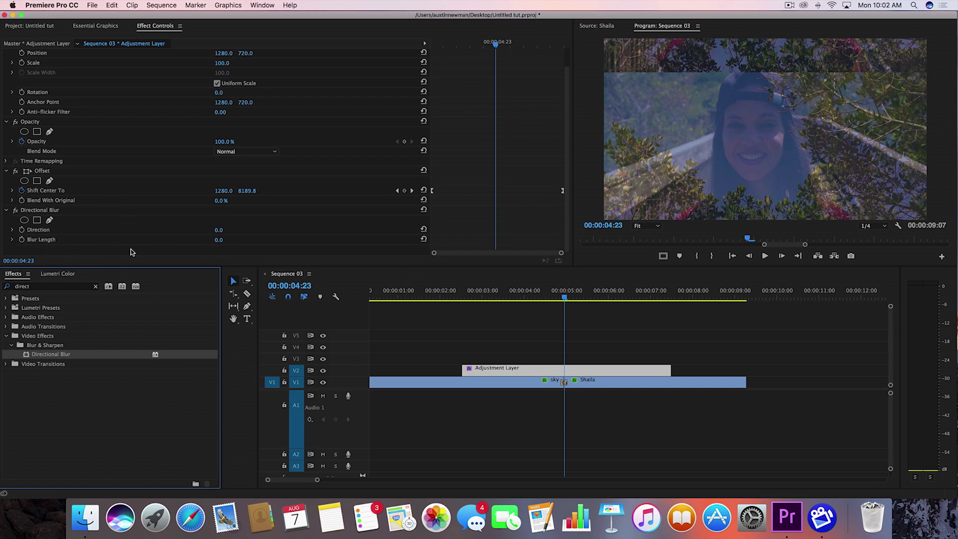
left_click(732, 256)
left_click(22, 240)
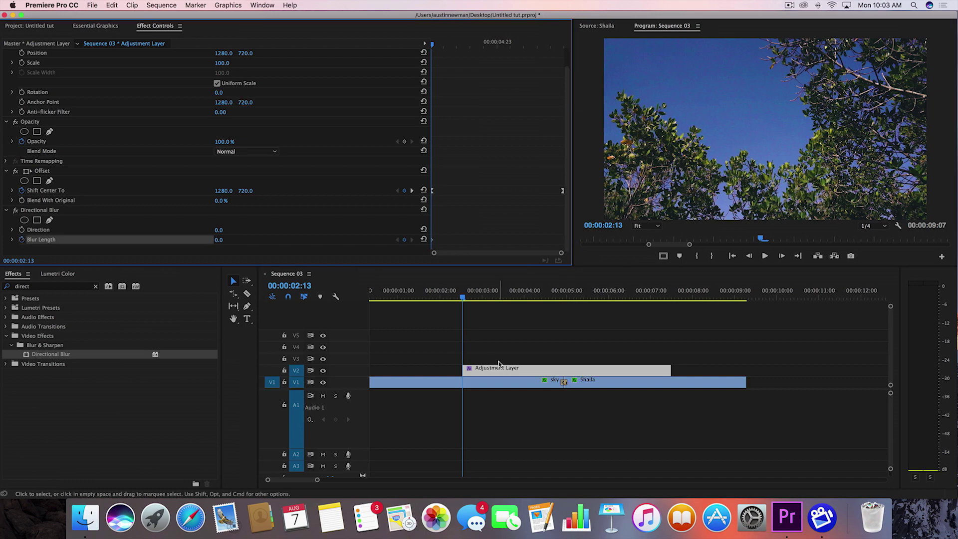
key("space")
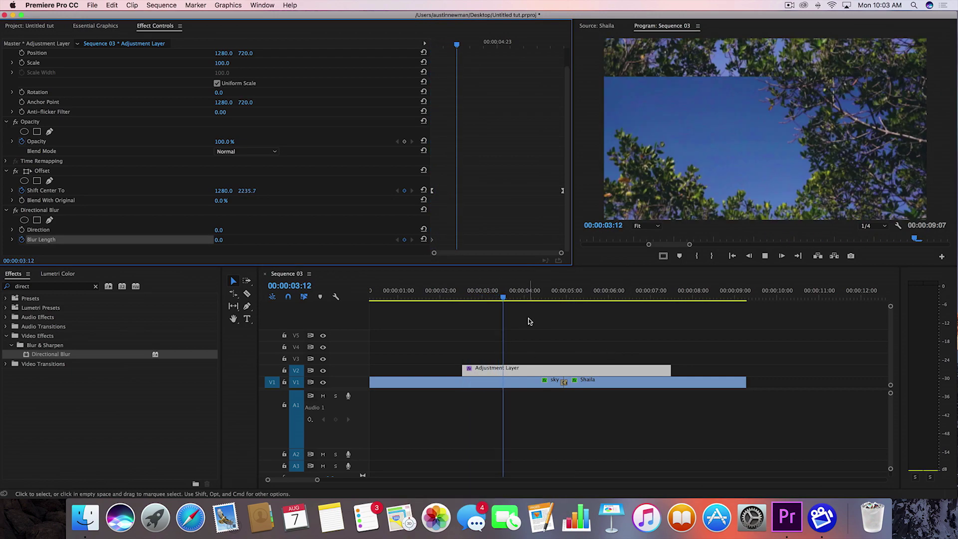
key("space")
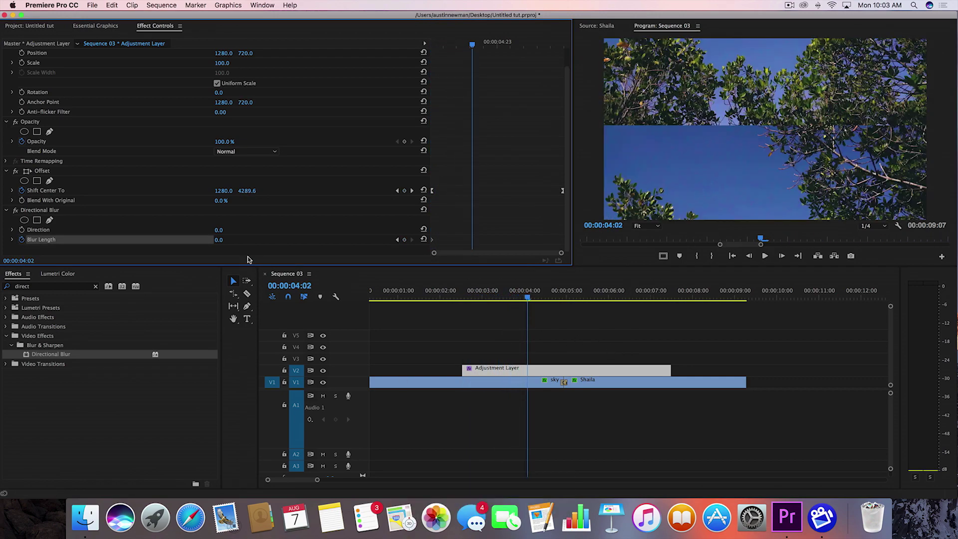
left_click(223, 240)
type("10")
key("Return")
Step: Add a Blur Length keyframe holding 10 at 00:00:06:07
key("space")
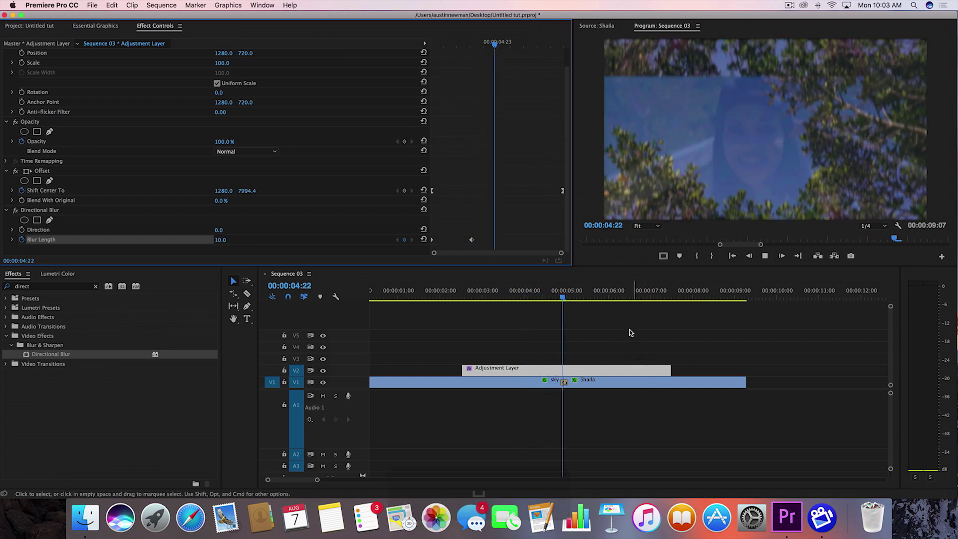
key("space")
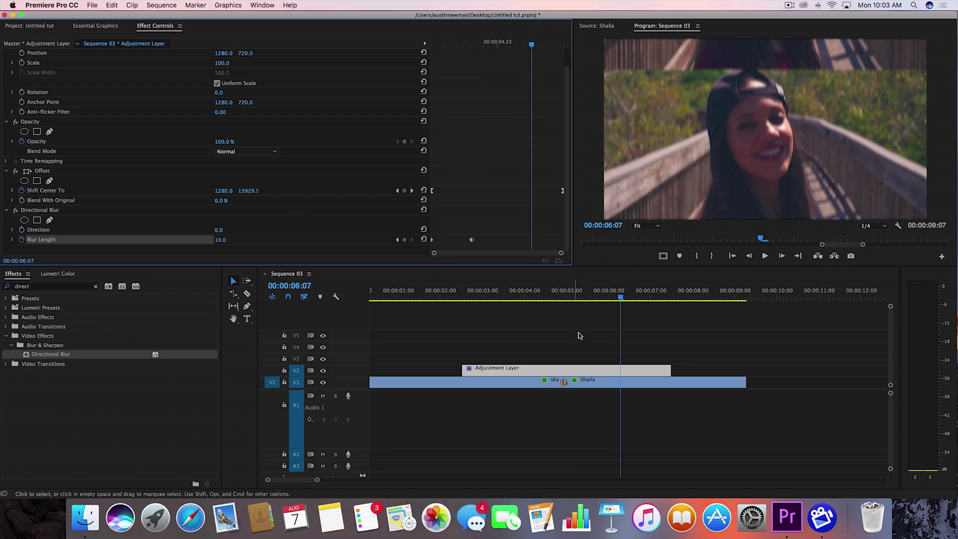
left_click(404, 242)
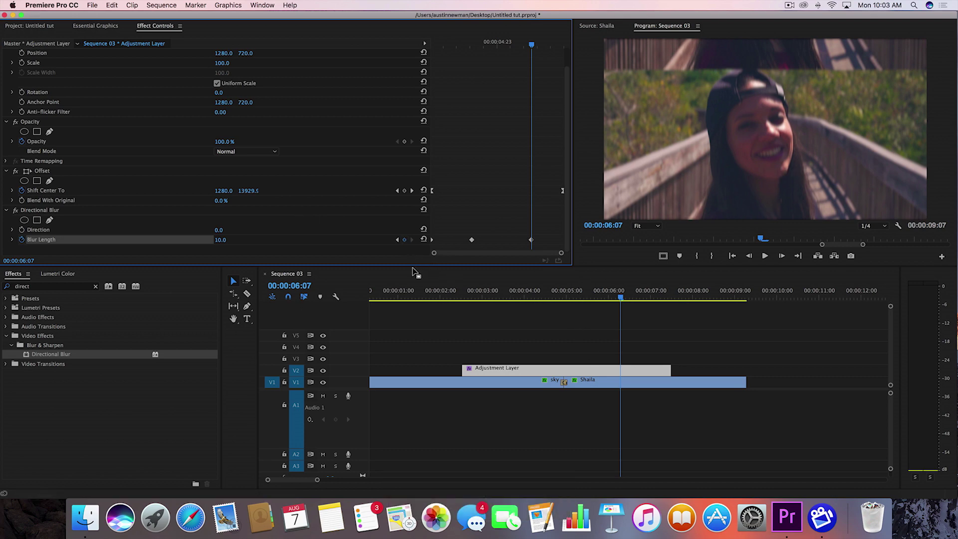
Step: Set Blur Length back to 0 at 00:00:07:12 and play back the blurred transition
left_click(794, 264)
key("Down")
left_click(630, 368)
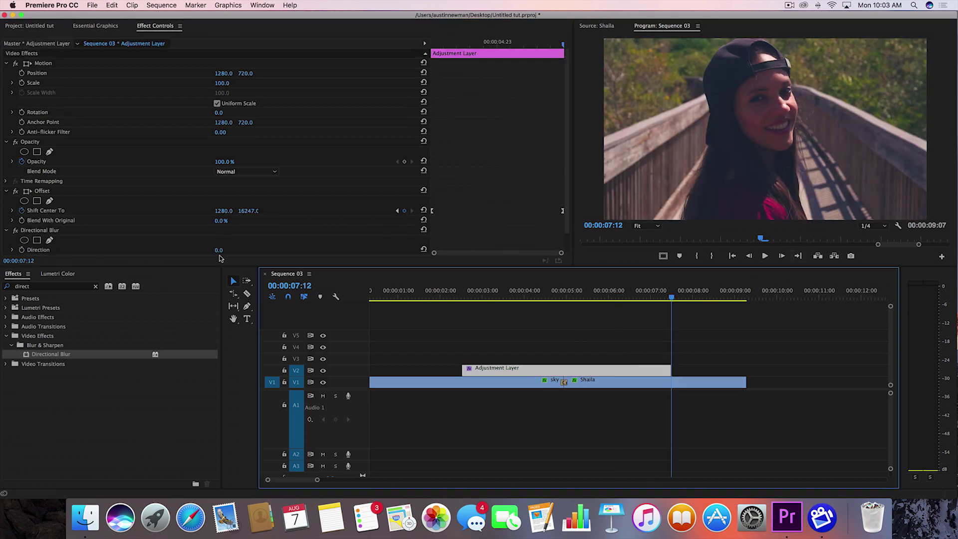
scroll(180, 244, "down", 2)
left_click(219, 240)
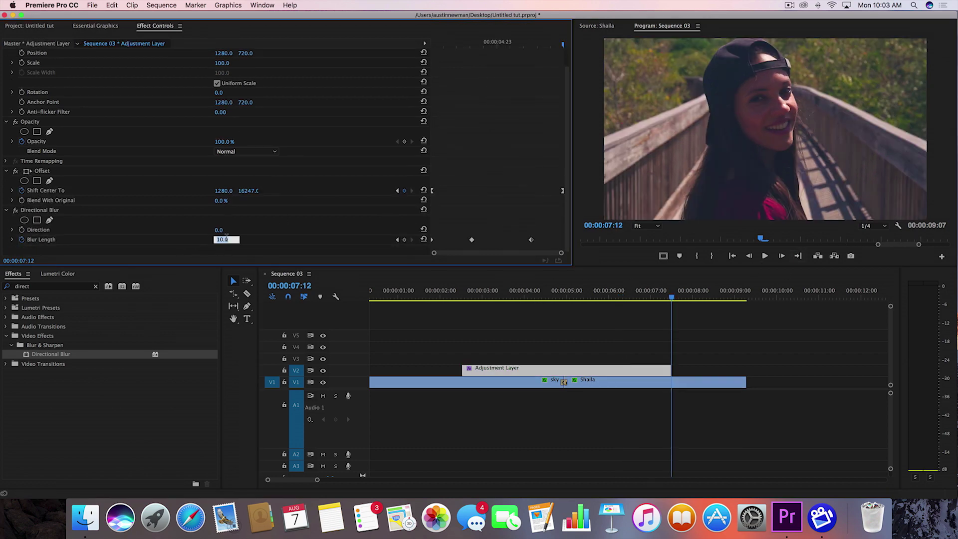
type("0")
key("Return")
left_click(466, 292)
key("space")
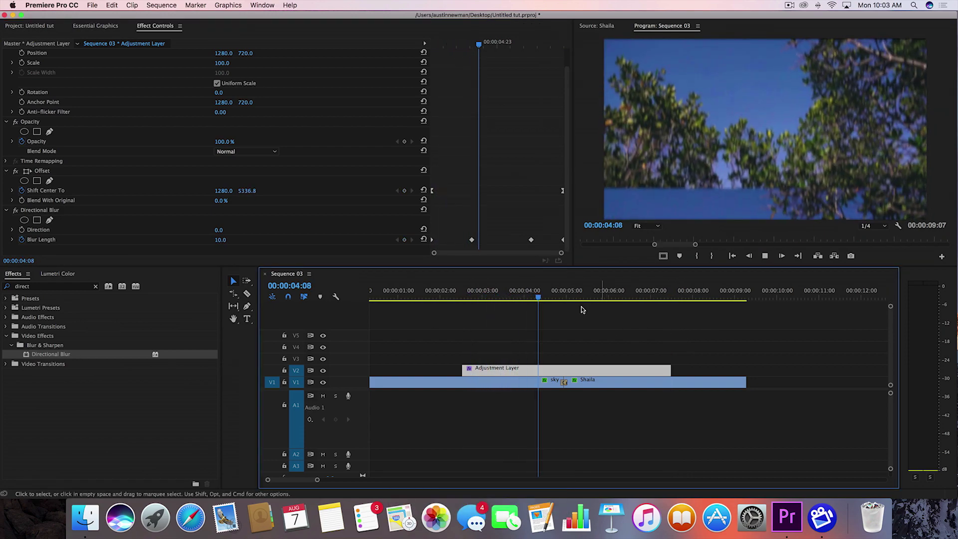
key("space")
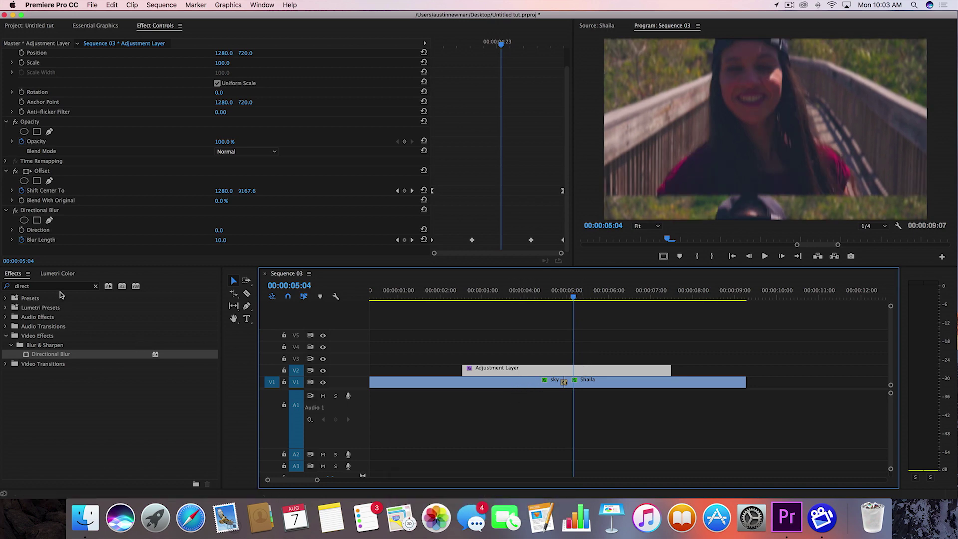
Step: Open Lumetri Color and give the Adjustment Layer a trial -0.5 Vignette Amount
left_click(57, 274)
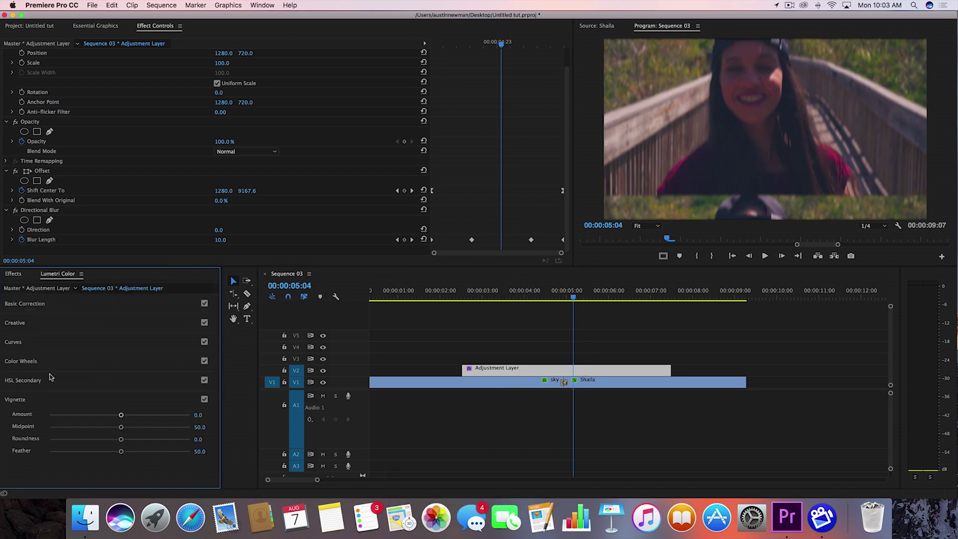
left_click(28, 402)
left_click(25, 401)
left_click_drag(121, 415, 107, 416)
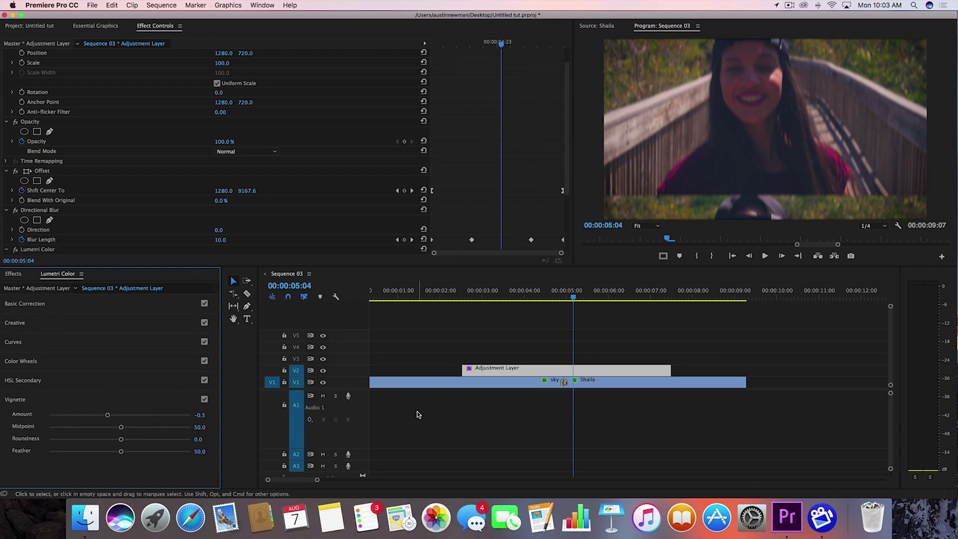
Step: Keyframe the Vignette Amount at 0 at the Adjustment Layer's start
scroll(128, 188, "down", 5)
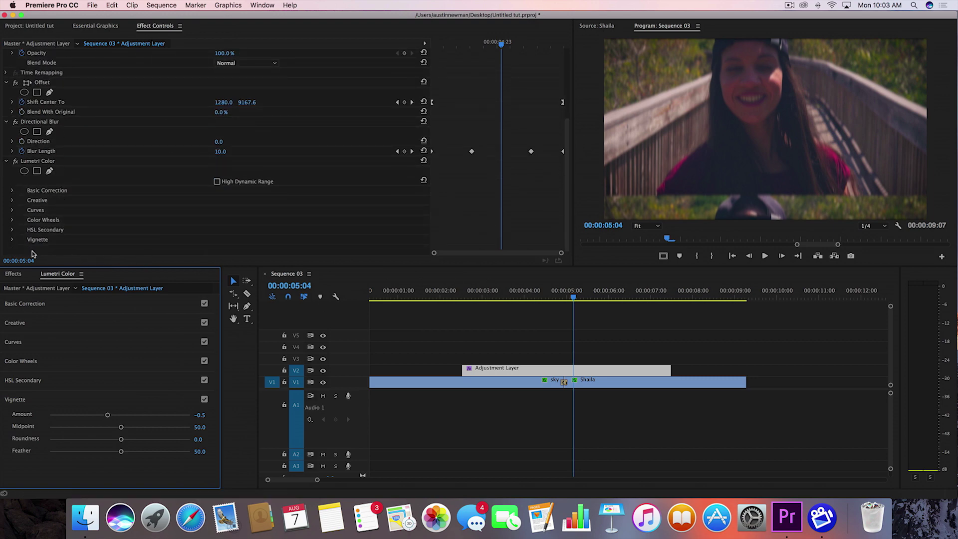
left_click(12, 240)
scroll(124, 231, "down", 3)
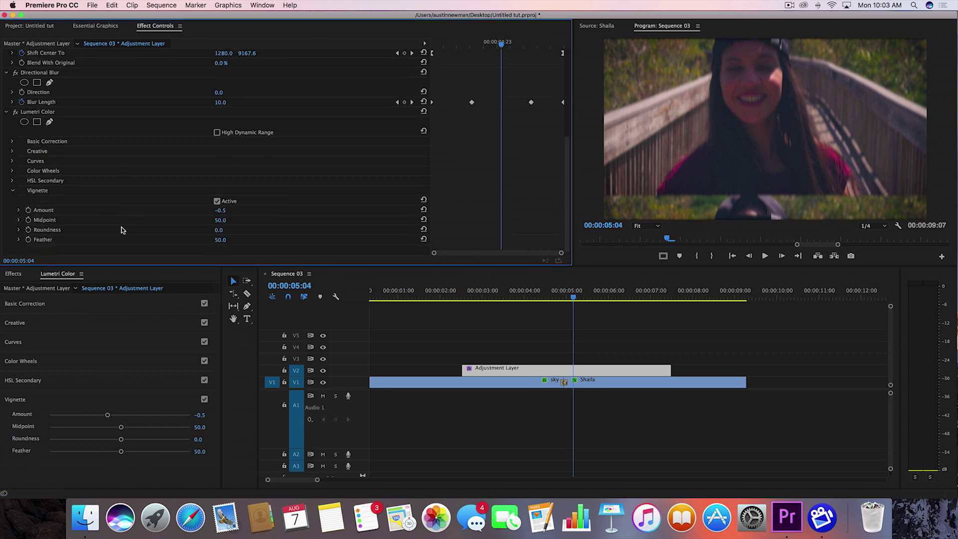
left_click(732, 255)
left_click(527, 369)
left_click(220, 210)
type("0")
key("Return")
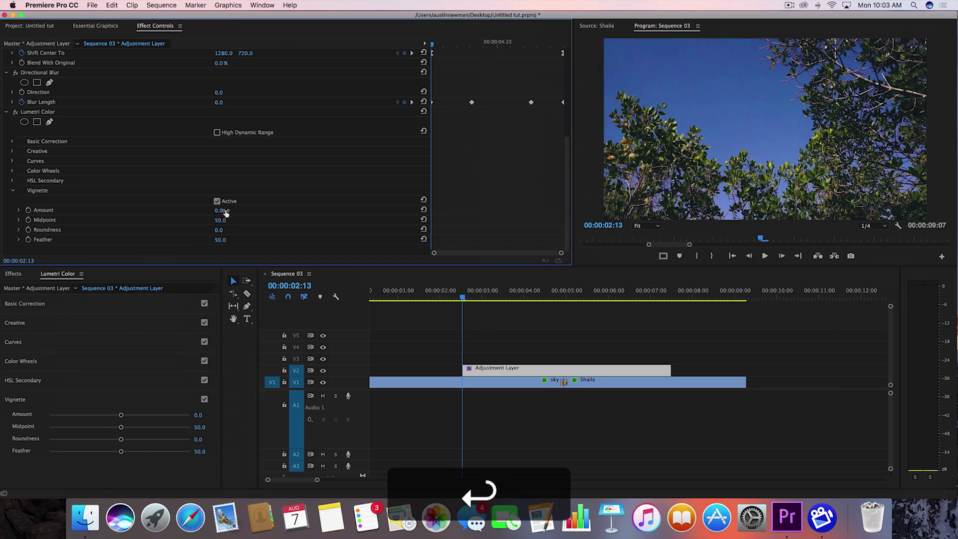
left_click(29, 210)
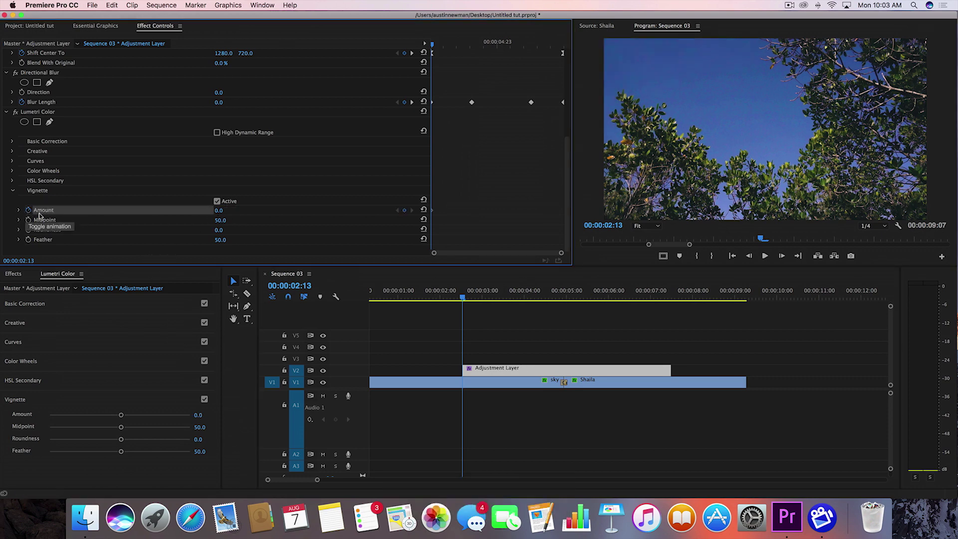
Step: Set the Vignette Amount to -3.0 mid-roll
key("space")
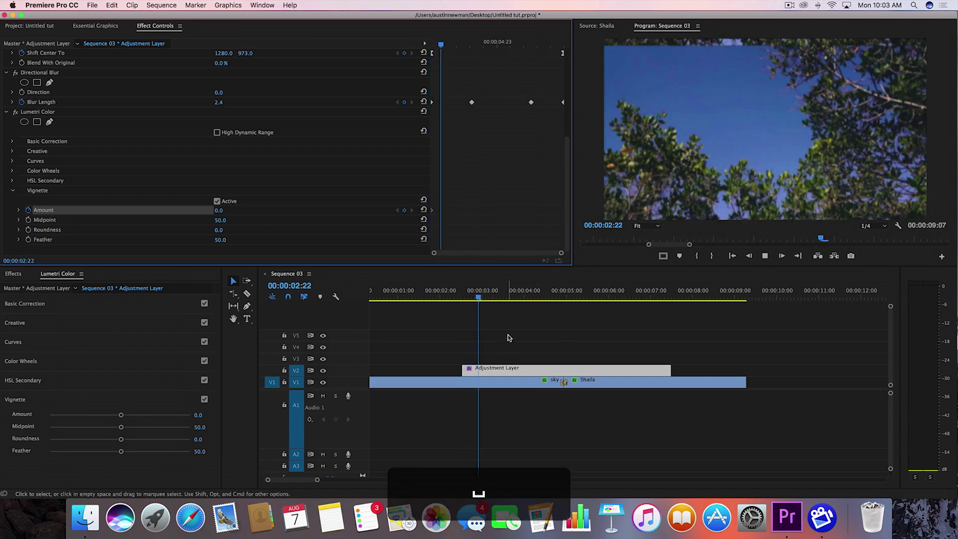
key("space")
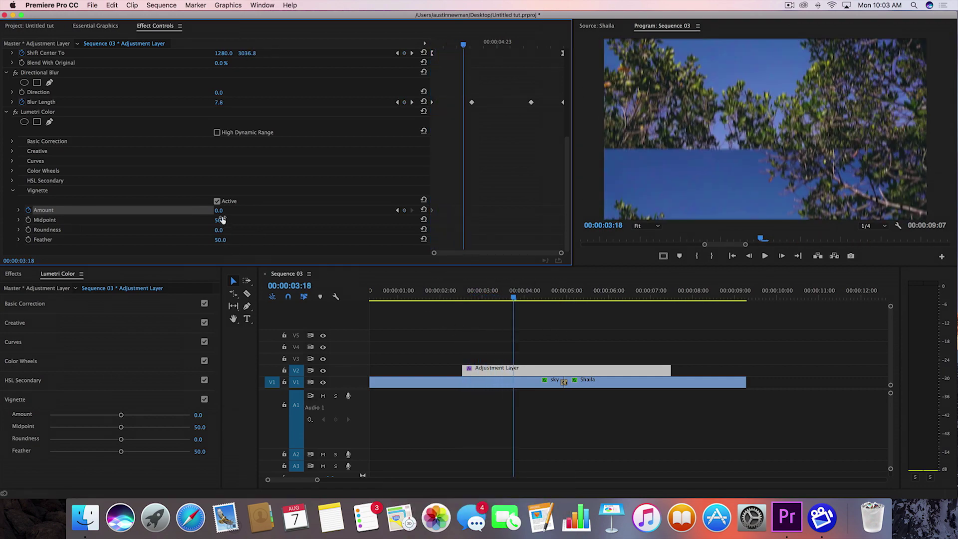
key("Return")
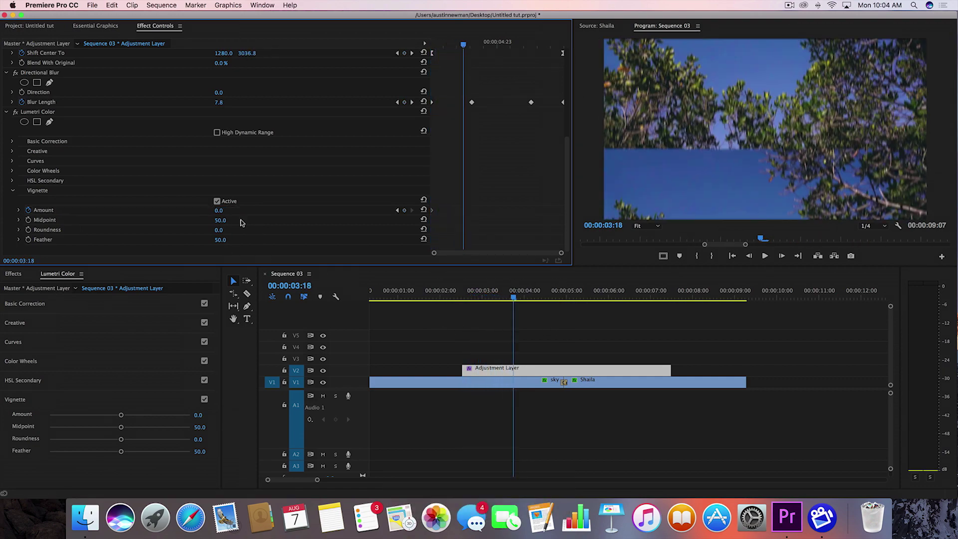
left_click_drag(220, 210, 190, 210)
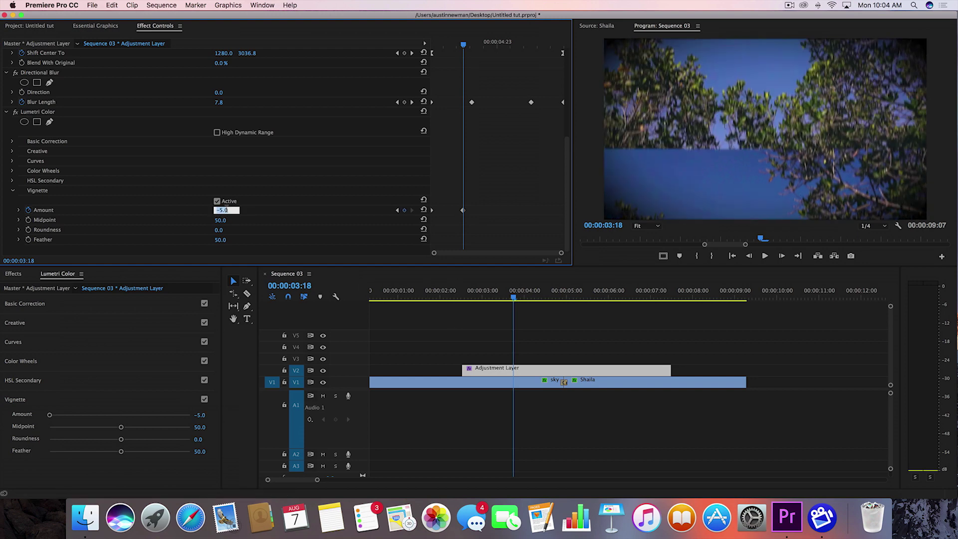
type("-3")
key("Return")
Step: Move to the Adjustment Layer's end and bring up its vignette settings
key("space")
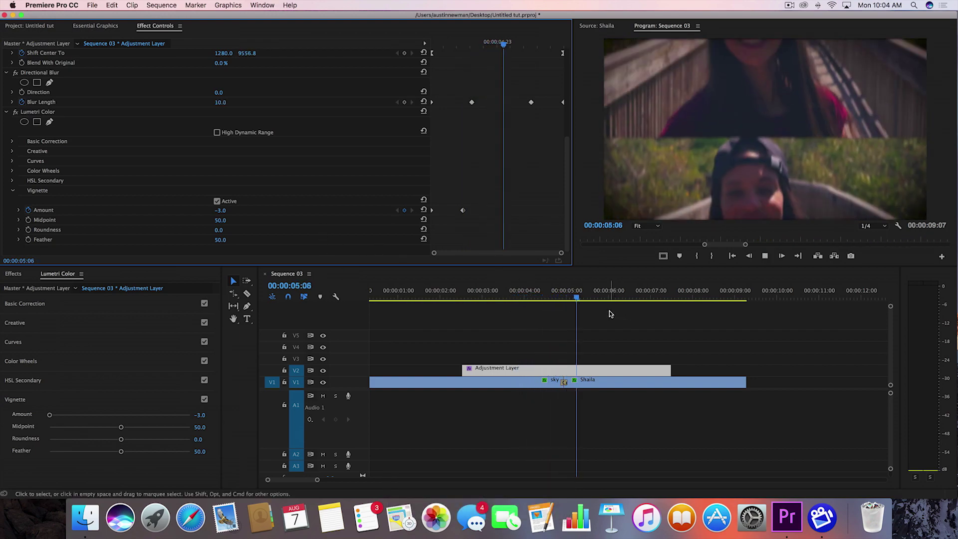
key("space")
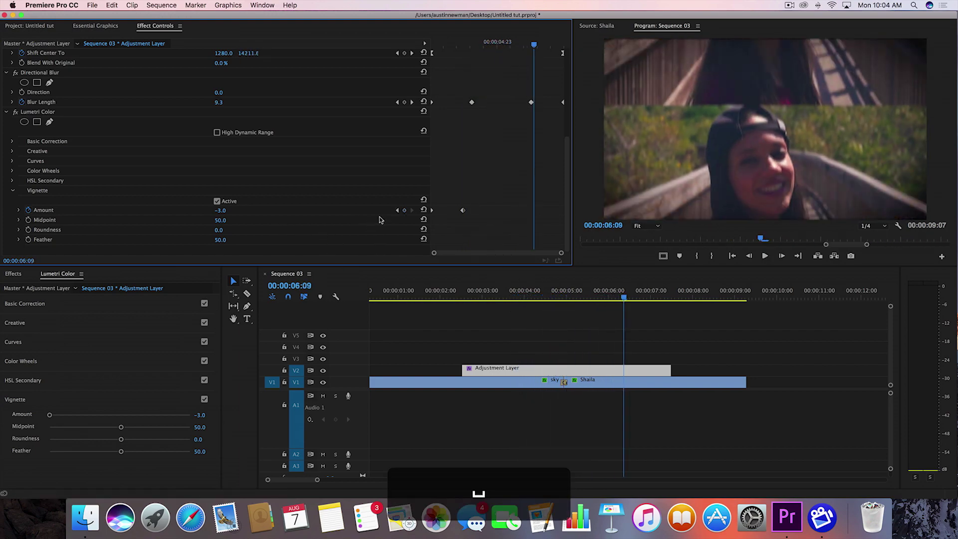
left_click(798, 255)
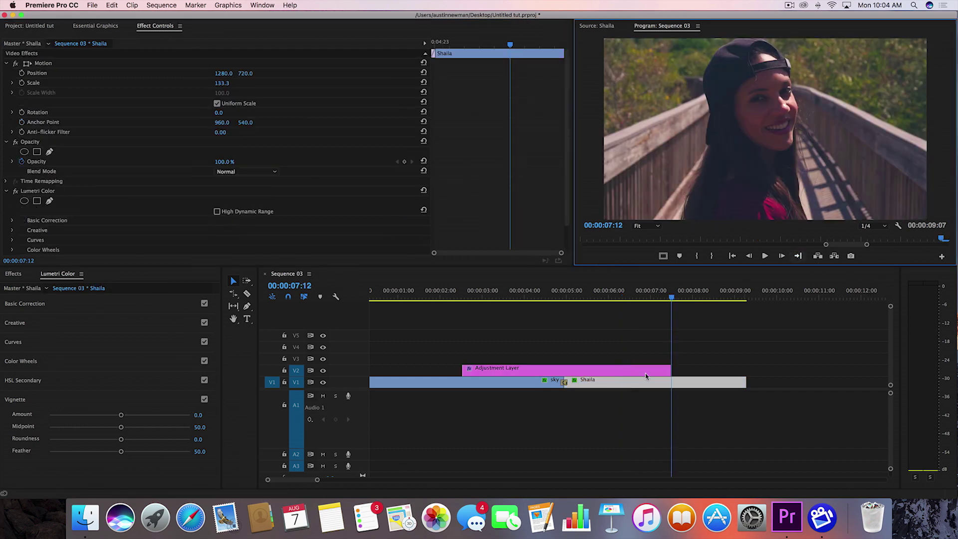
left_click(620, 373)
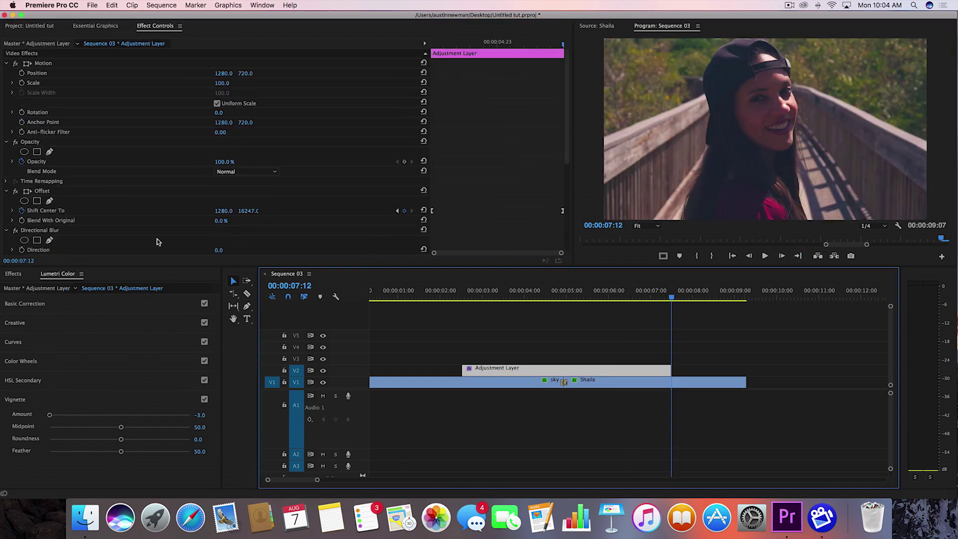
scroll(148, 240, "down", 10)
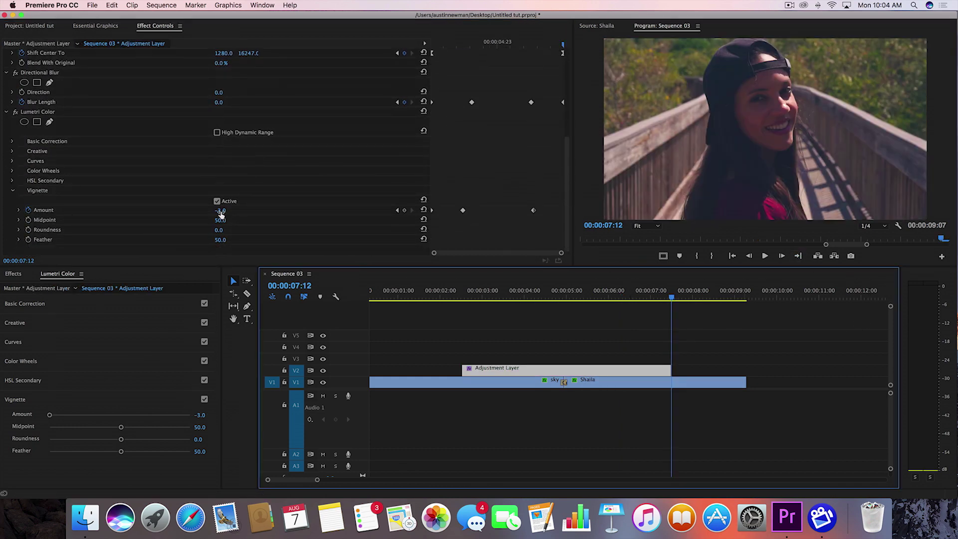
Step: Return the Vignette Amount to 0 at the layer end and play back the vignette animation
key("0")
key("Return")
key("space")
Step: Place the film-projector sound on A1, then cut and delete its tail past the video
key("shift+1")
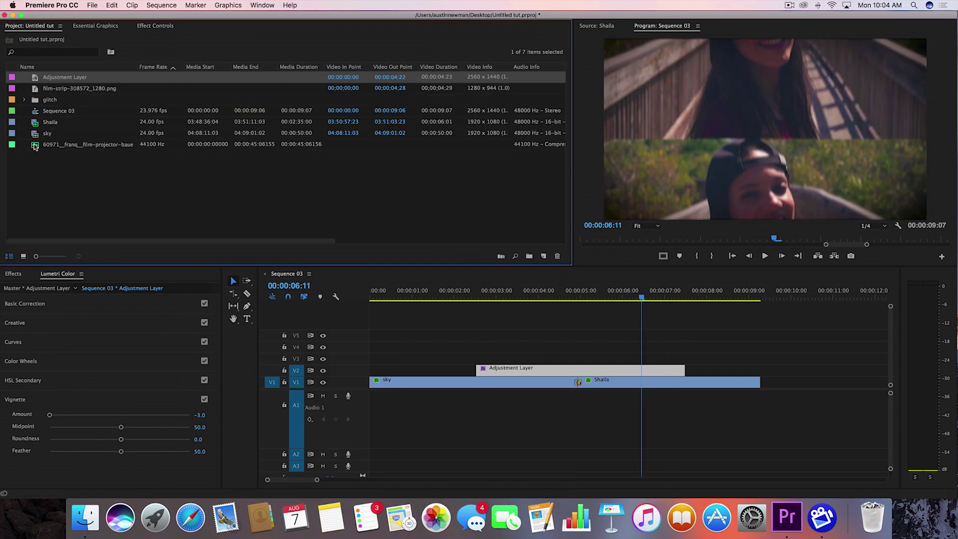
left_click_drag(35, 146, 544, 409)
key("minus")
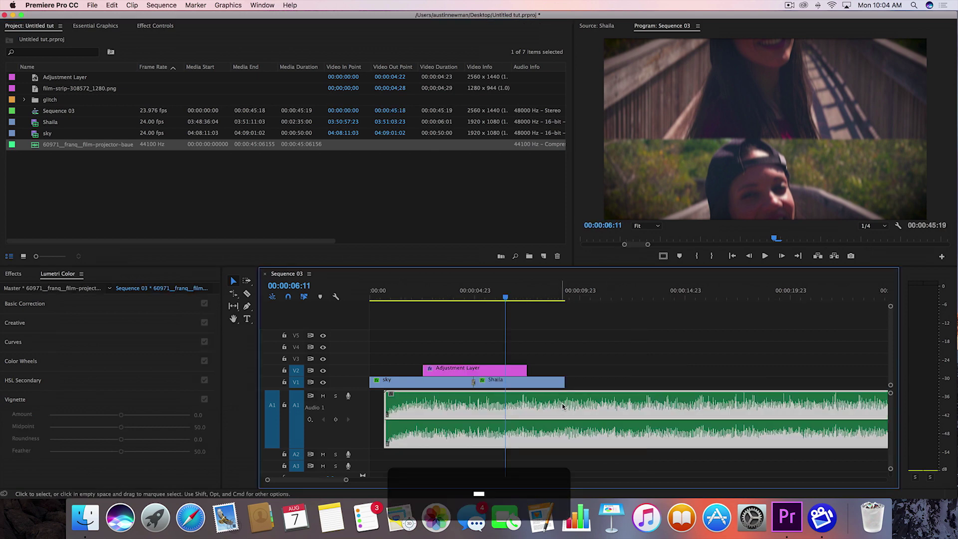
key("c")
left_click(576, 401)
key("v")
left_click(598, 410)
key("BackSpace")
Step: Trim both ends of the projector sound inward and slow it slightly with Rate Stretch
left_click(541, 410)
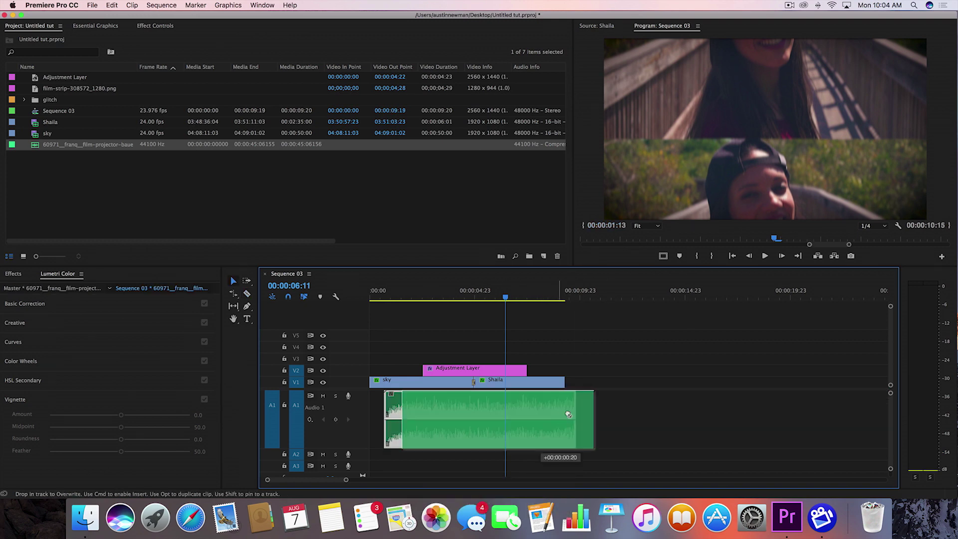
left_click_drag(385, 409, 401, 409)
left_click_drag(575, 409, 458, 416)
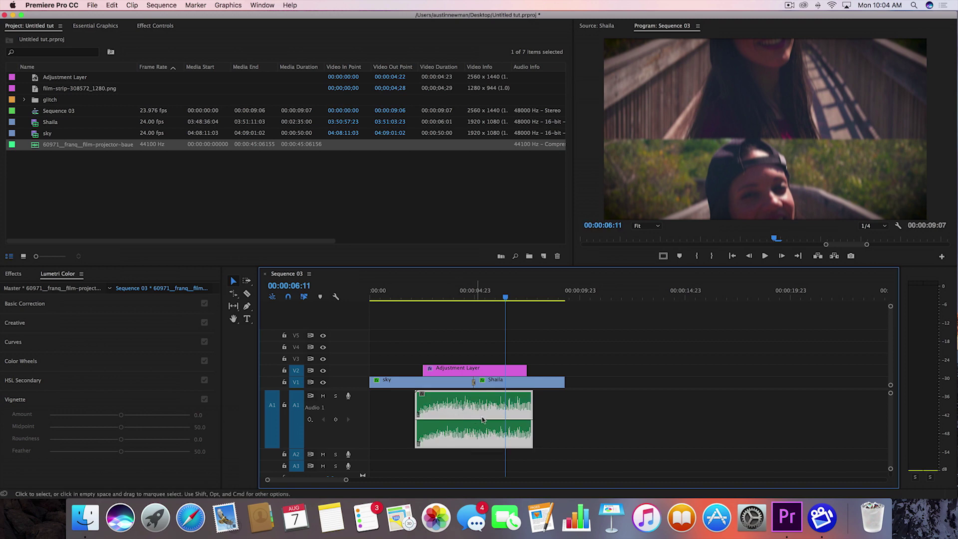
key("r")
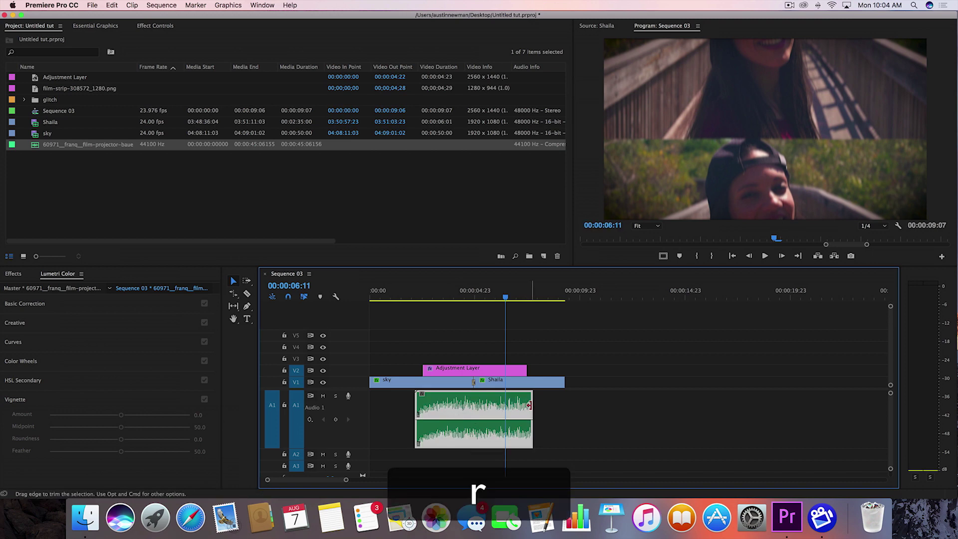
mouse_move(530, 401)
left_mouse_down()
mouse_move(582, 402)
mouse_move(508, 405)
mouse_move(532, 403)
left_mouse_up()
key("v")
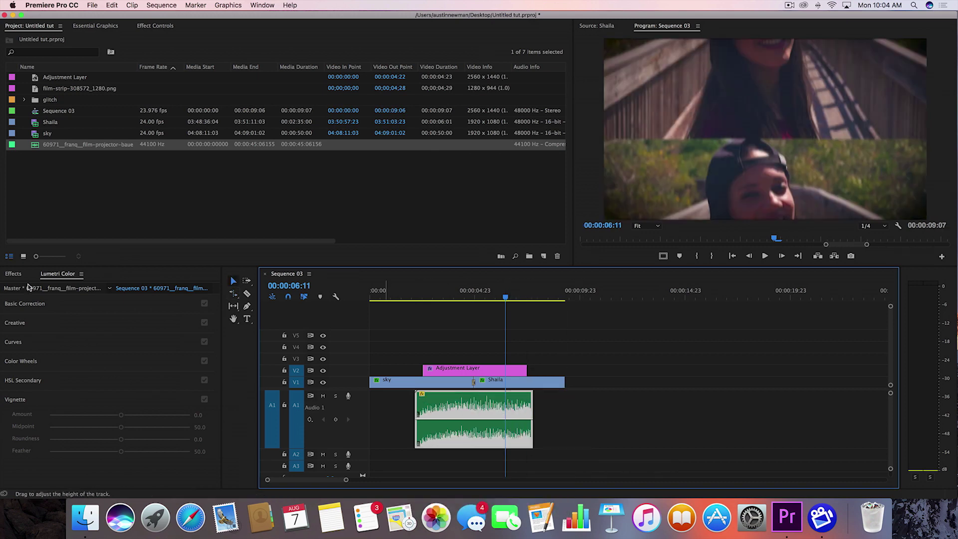
Step: Apply Exponential Fade to both the start and end of the projector sound
left_click(14, 274)
left_click(96, 288)
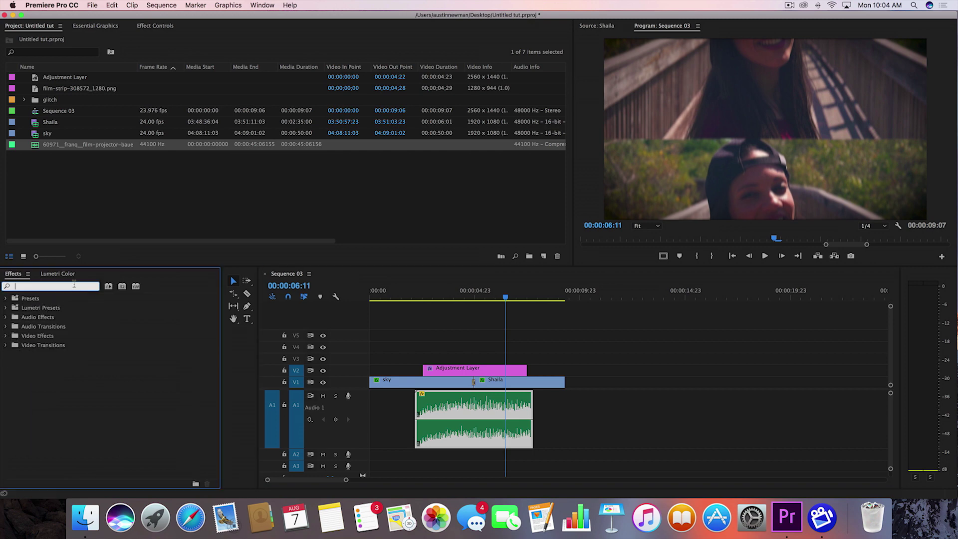
type("expone")
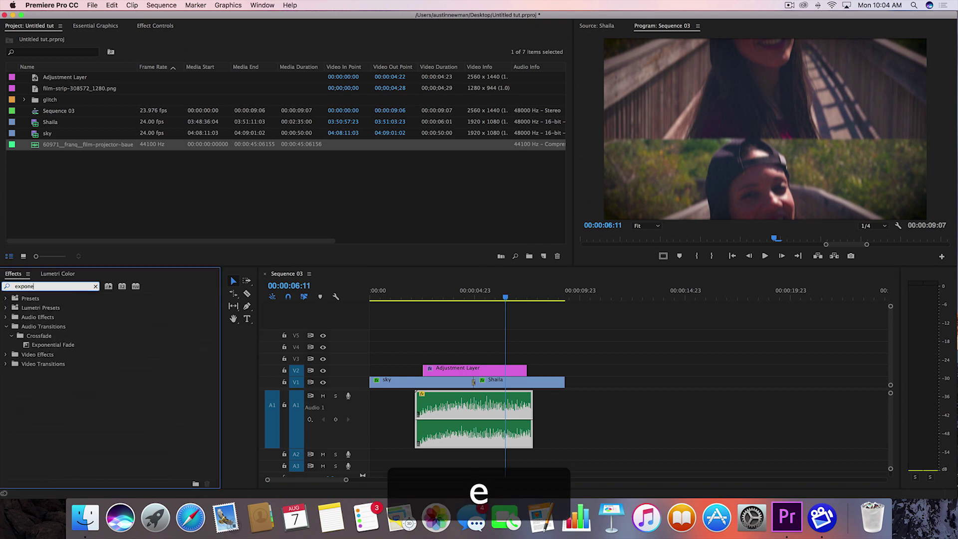
left_click_drag(52, 345, 421, 413)
left_click_drag(26, 346, 499, 440)
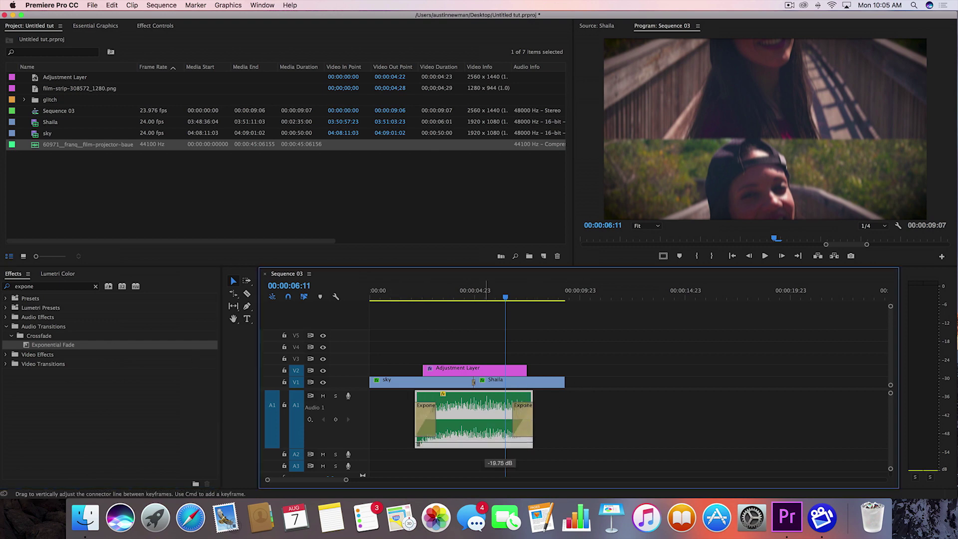
left_click_drag(459, 295, 417, 297)
key("space")
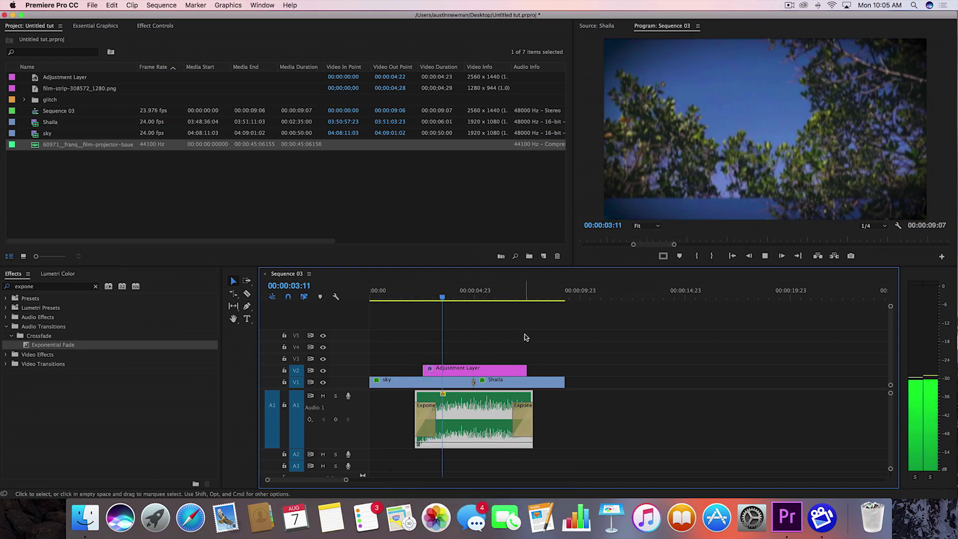
key("space")
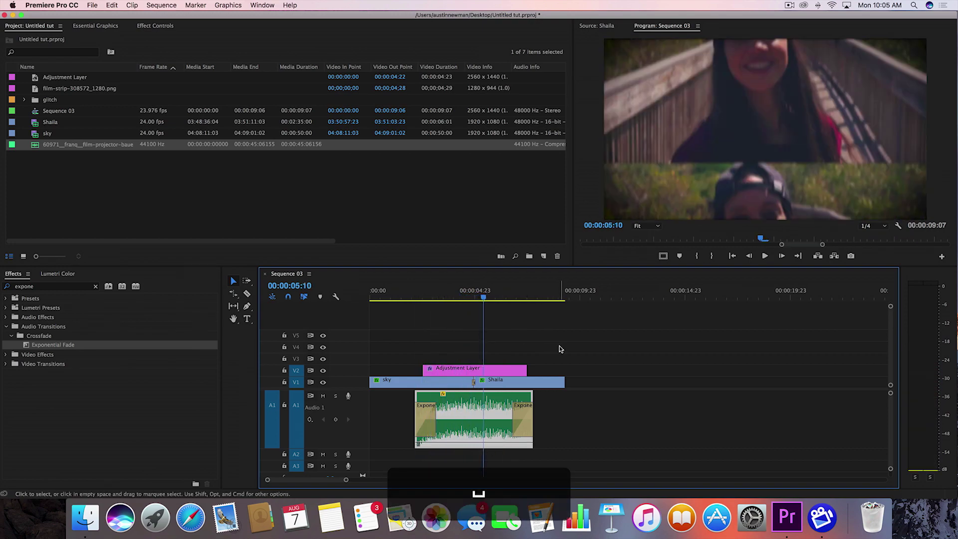